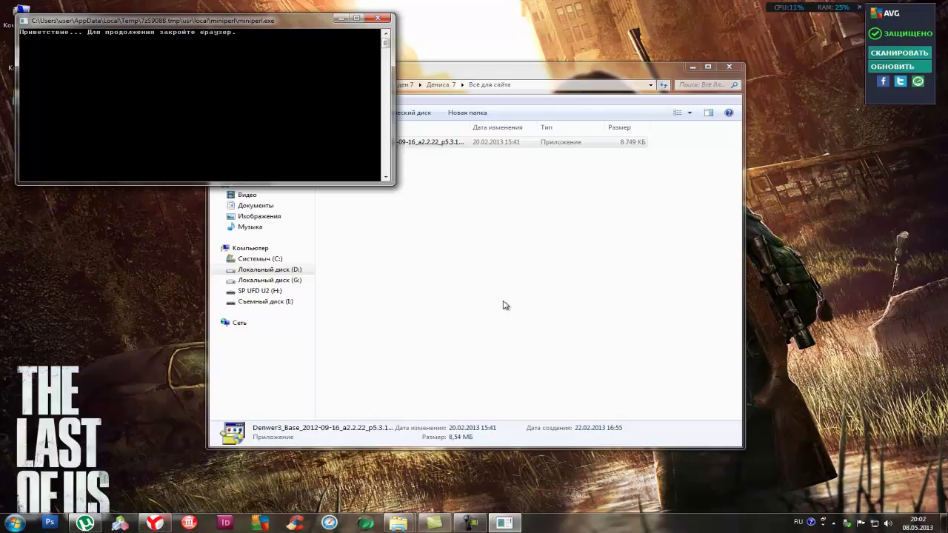
Bring Explorer to the front, reposition it, and close the leftover installer console
click(156, 524)
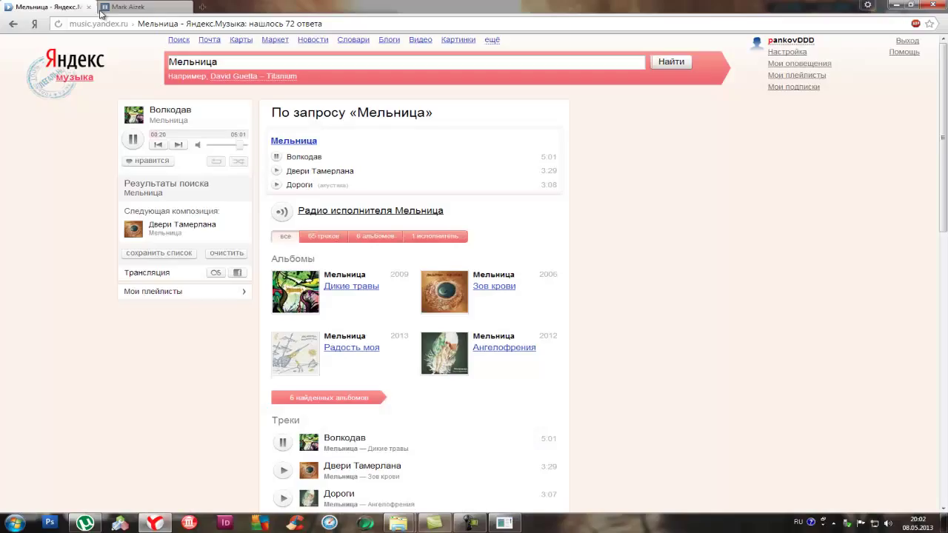
click(157, 523)
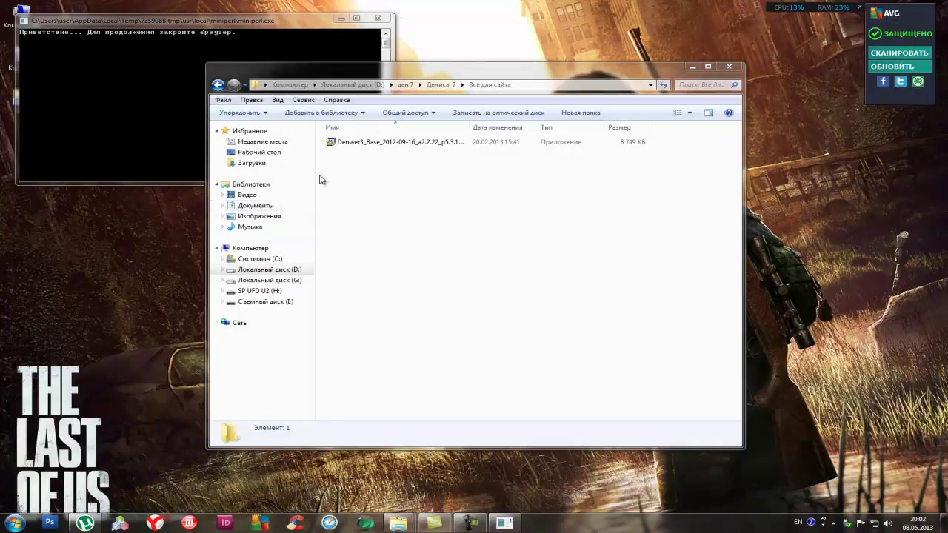
click(227, 41)
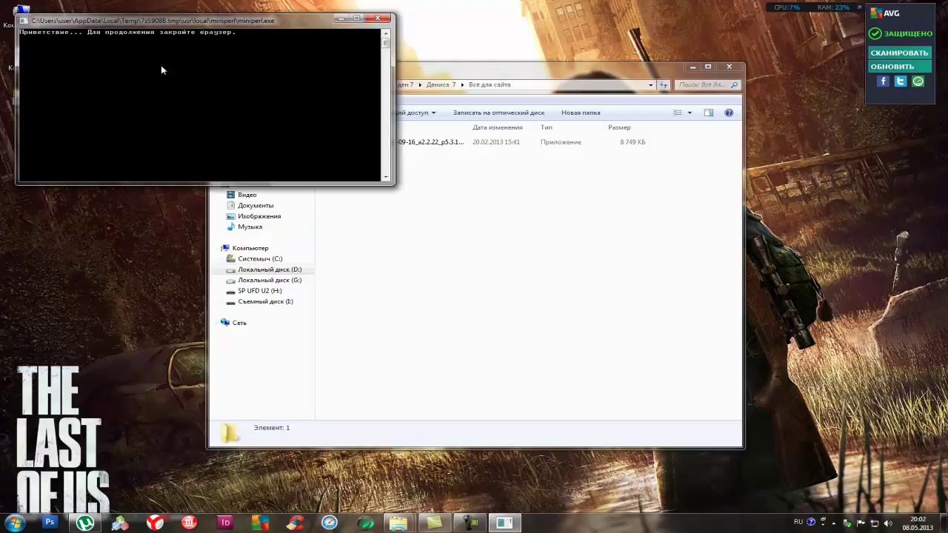
click(432, 413)
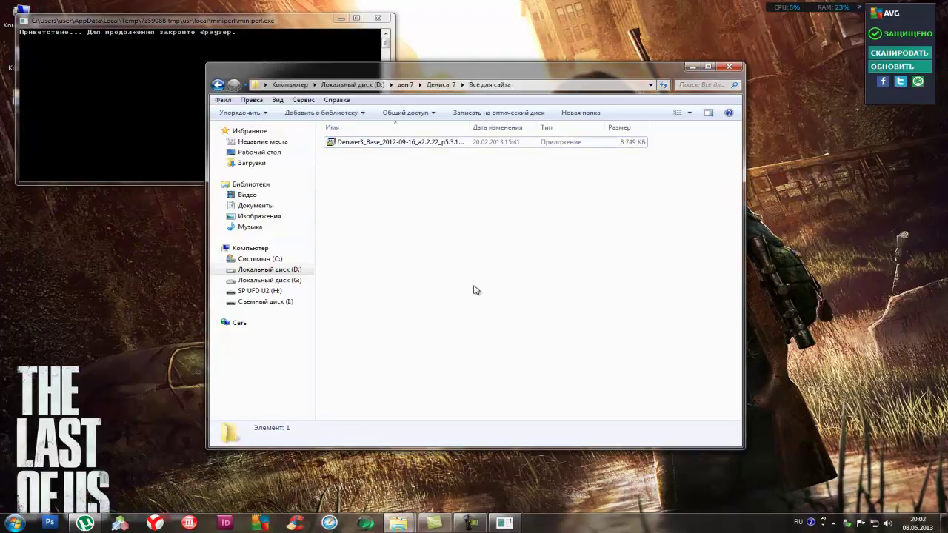
drag(311, 80, 375, 128)
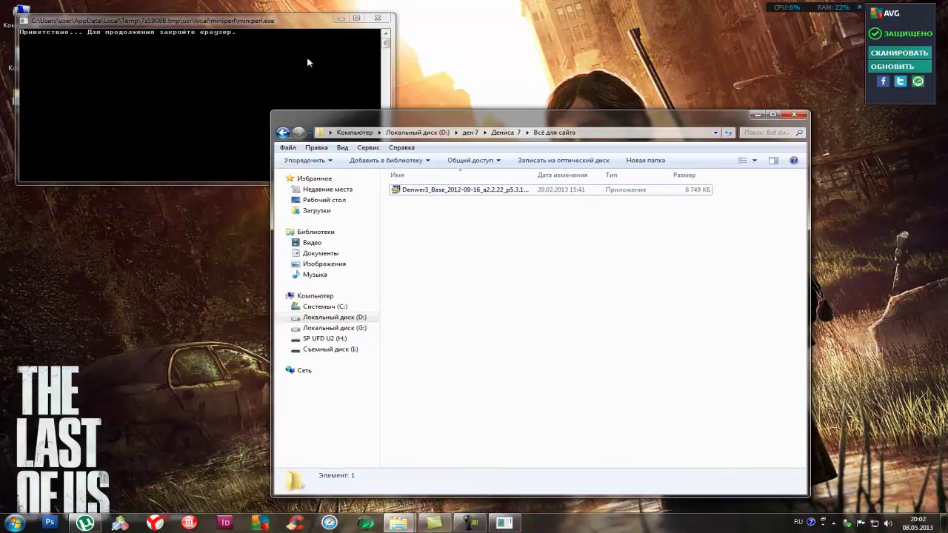
click(376, 17)
Run the Denwer3_Base installer and confirm installing the base package
click(464, 189)
double_click(464, 189)
click(507, 296)
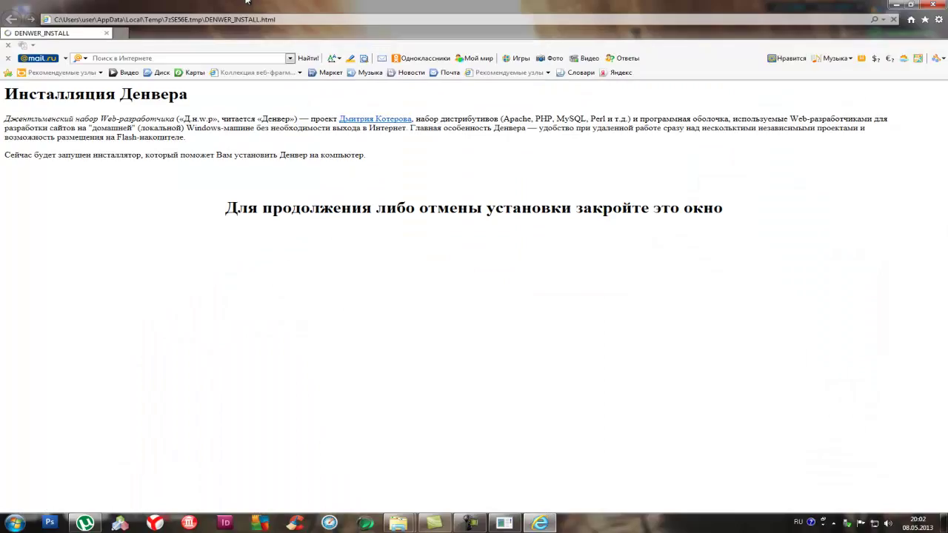
Dismiss the welcome page and compatibility warning, then install Denwer into D:\Suite
click(933, 4)
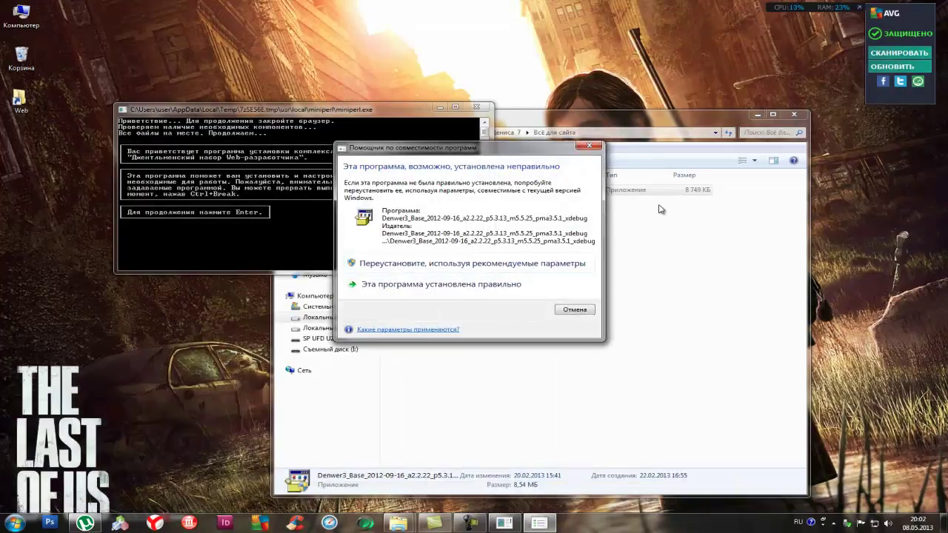
click(589, 145)
key(Return)
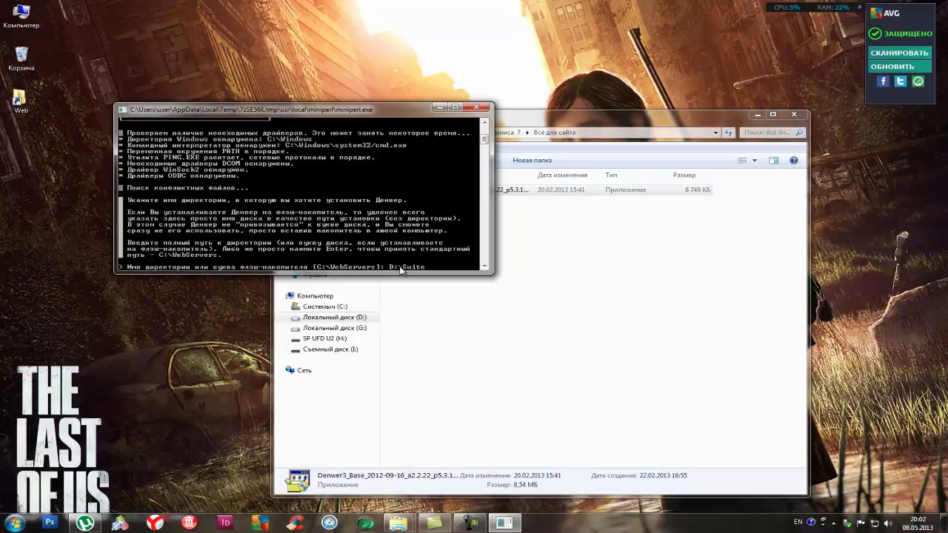
key(Return)
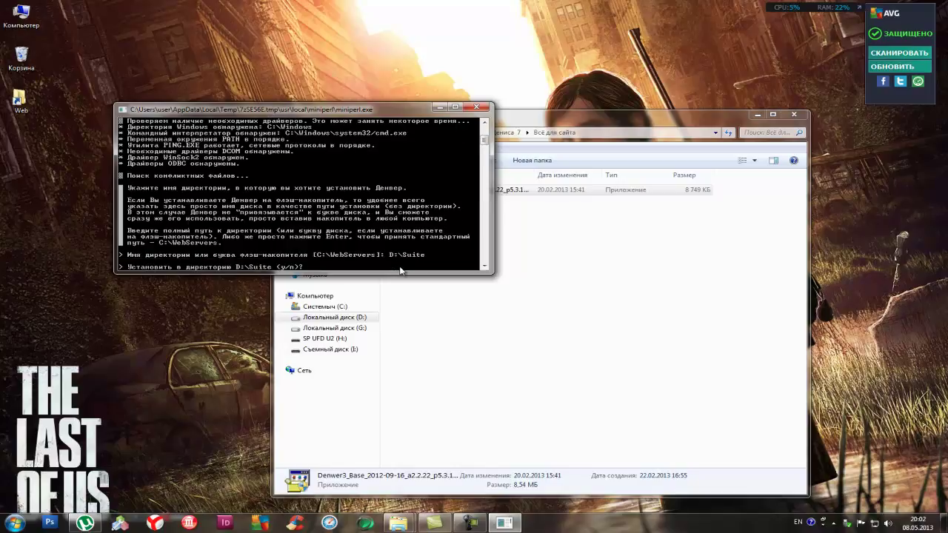
key(Return)
key(Return)
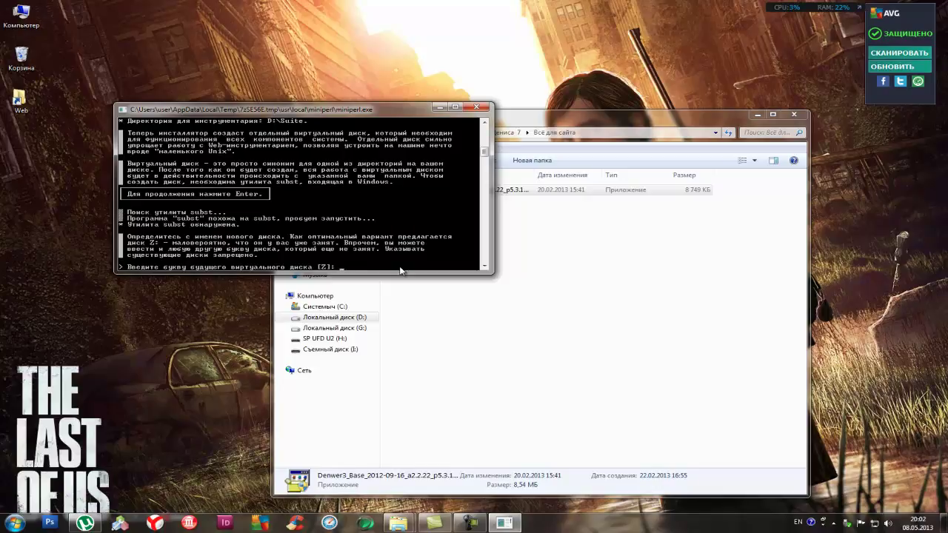
Assign virtual drive A, choose startup mode 1, and decline desktop shortcuts
key(Return)
key(Return)
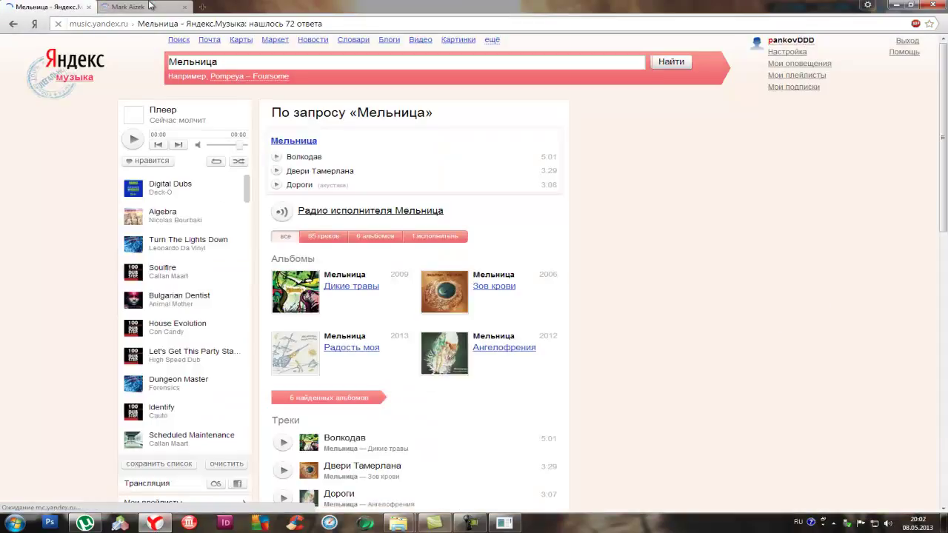
click(137, 144)
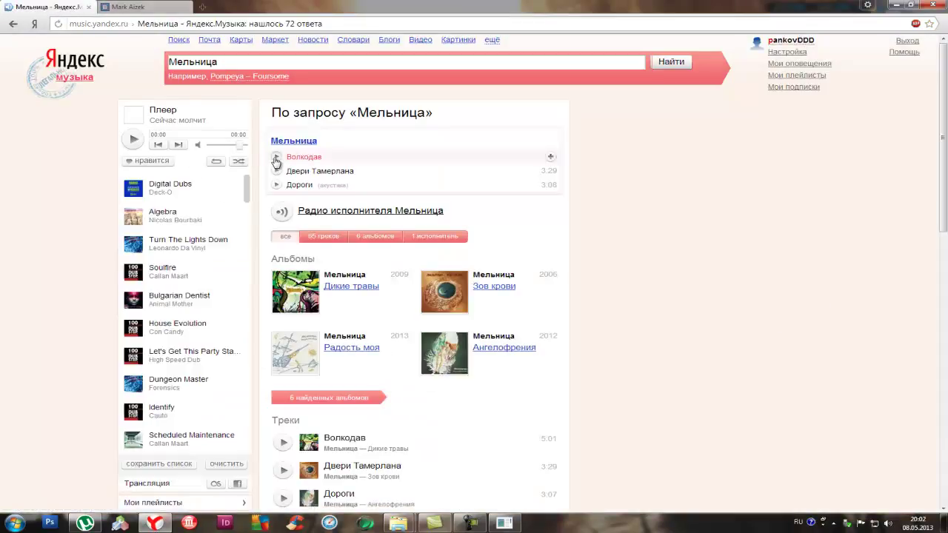
click(895, 5)
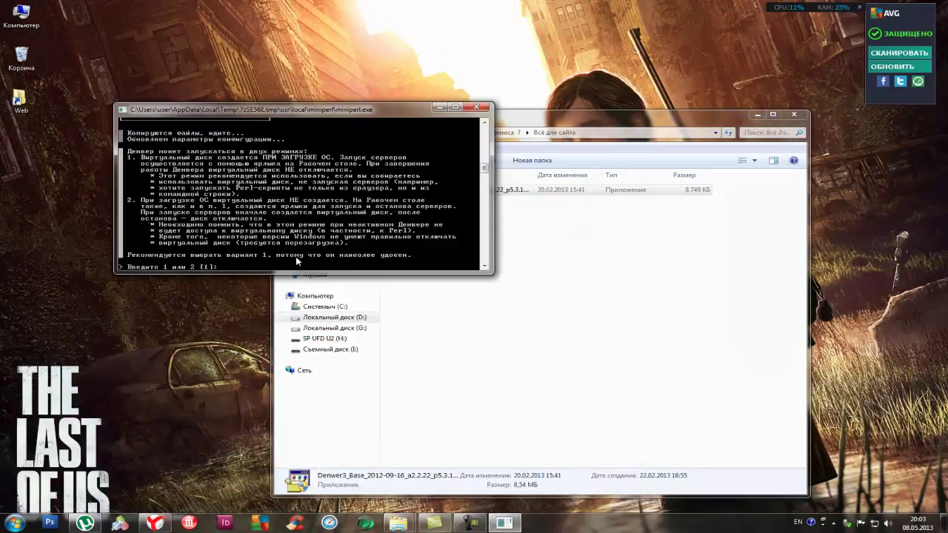
text(1)
key(Return)
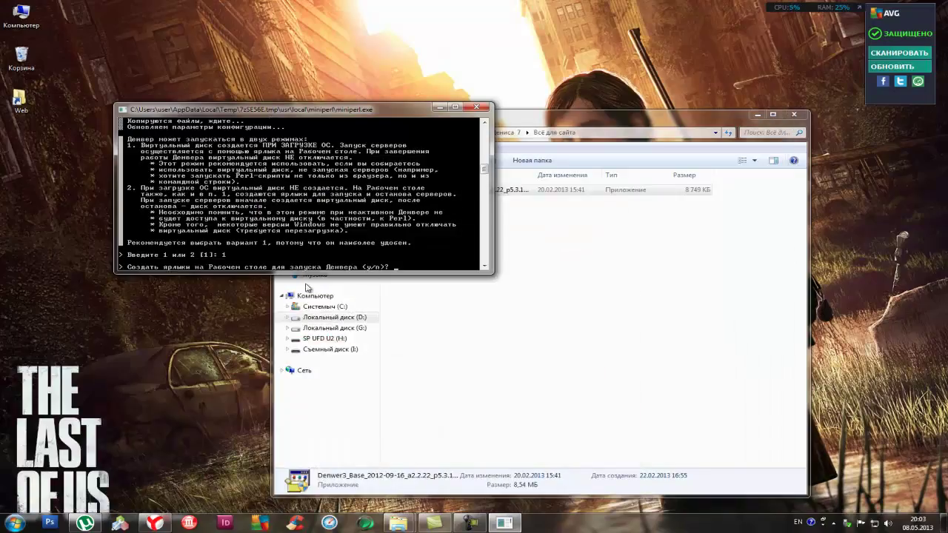
text(n)
key(Return)
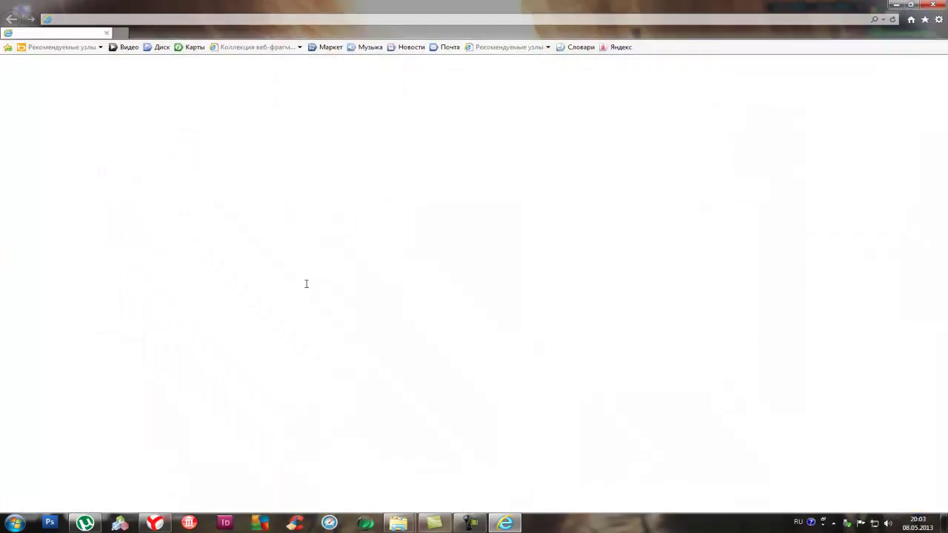
Close the Denwer success page, browse drive D, and confirm the program installed correctly
click(932, 5)
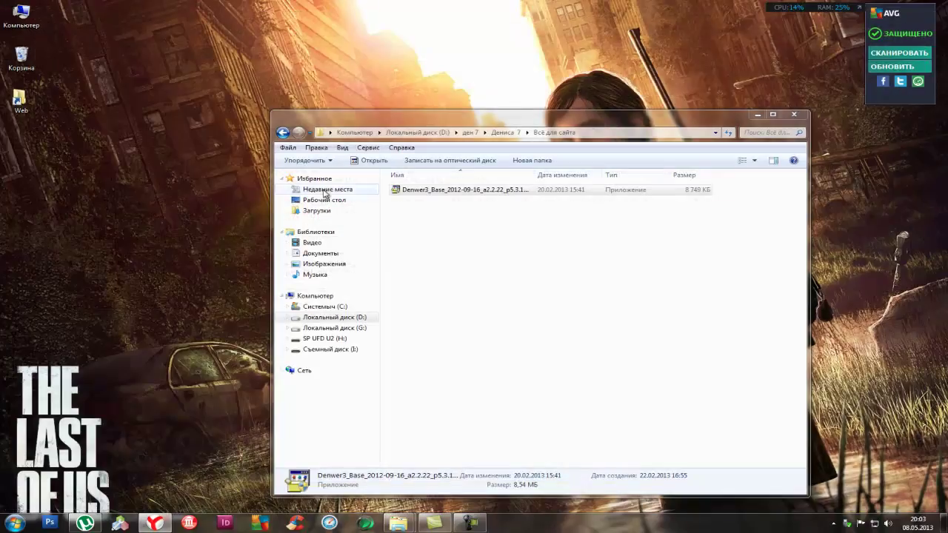
click(418, 133)
double_click(411, 189)
double_click(410, 200)
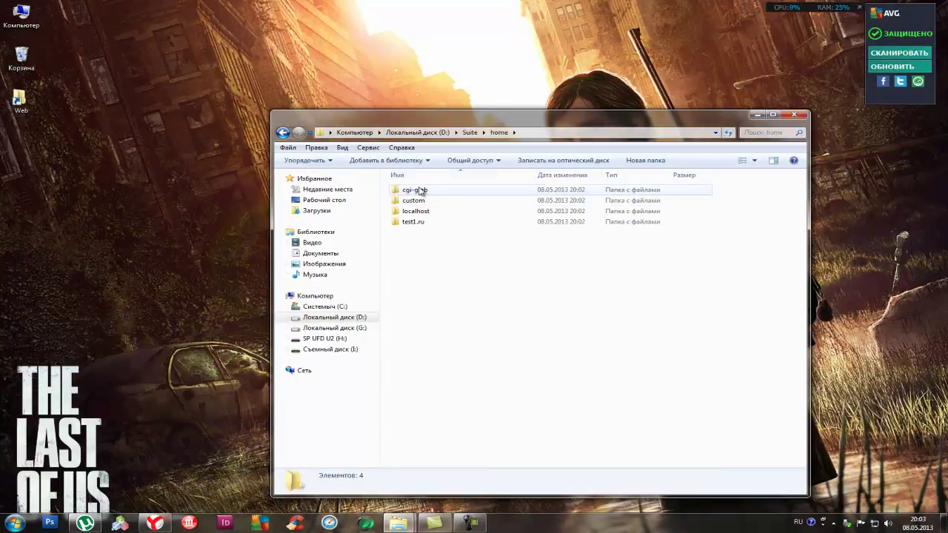
click(354, 133)
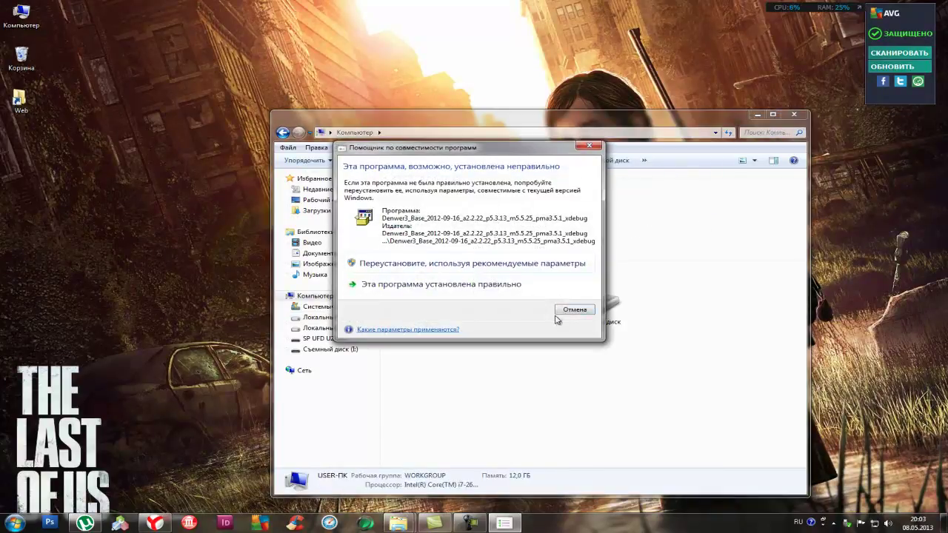
click(451, 292)
Launch Run from D:\Suite\denwer and open a new Yandex Browser tab
double_click(479, 215)
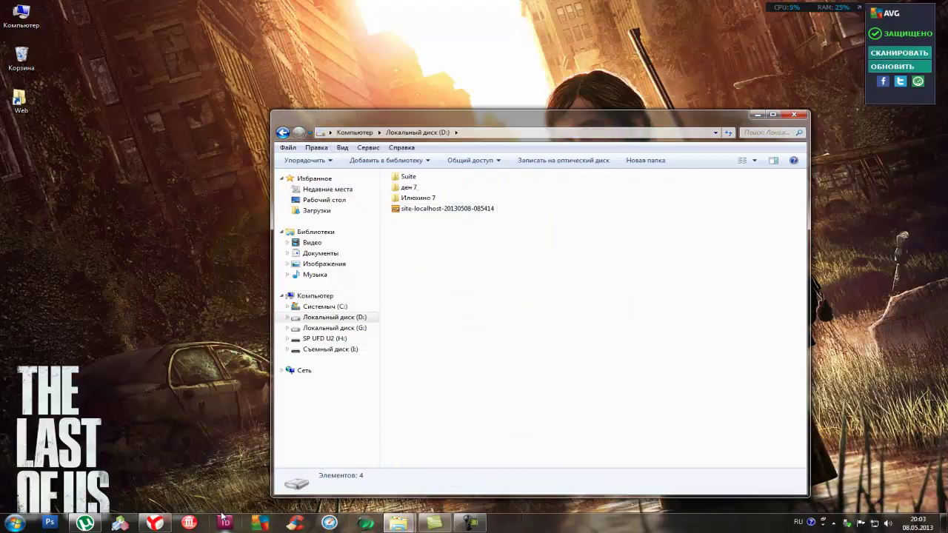
double_click(406, 178)
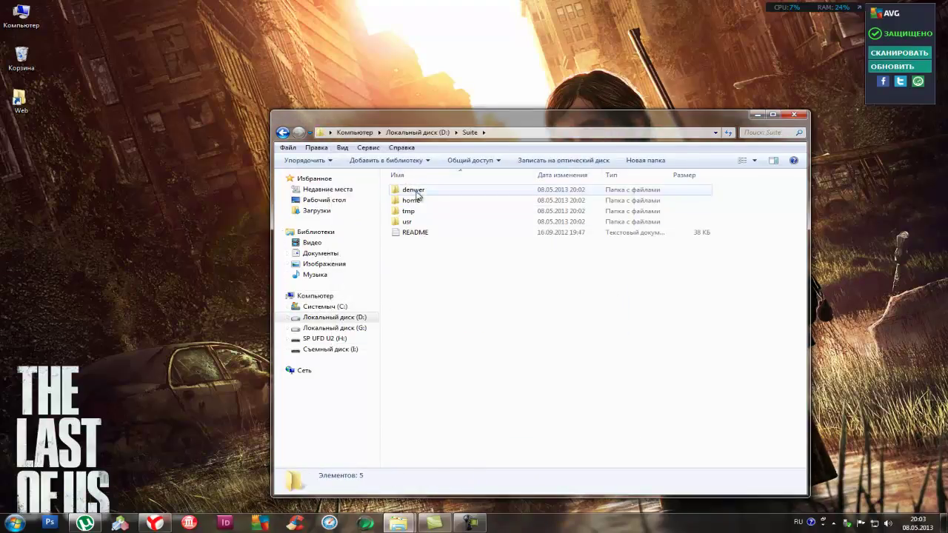
double_click(408, 189)
double_click(413, 268)
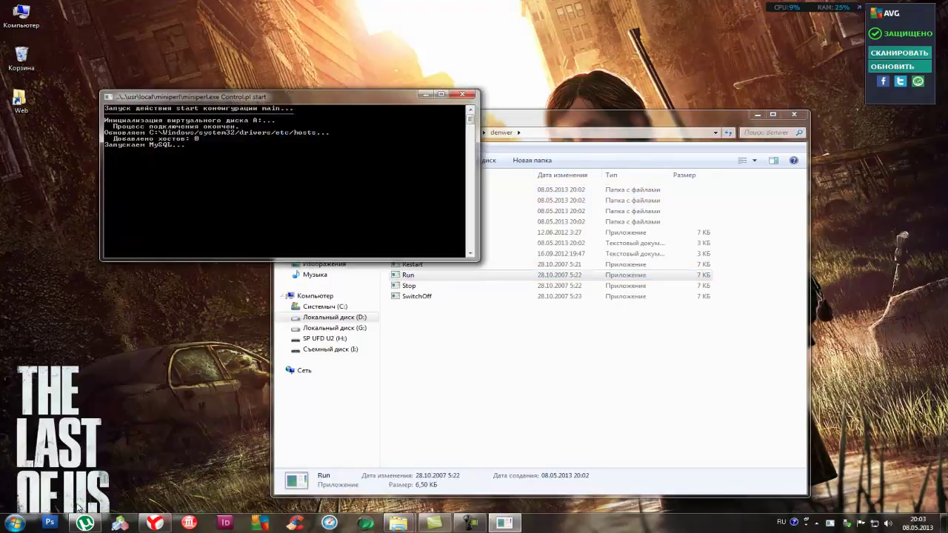
click(155, 523)
click(202, 6)
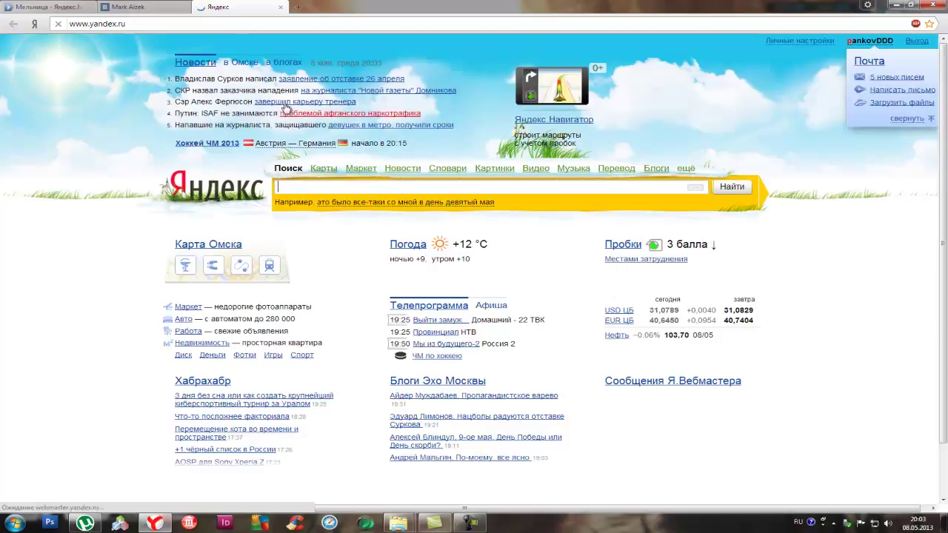
Load localhost to see Denwer's «Ура, заработало!» page, then return to Explorer
click(298, 7)
text(lo)
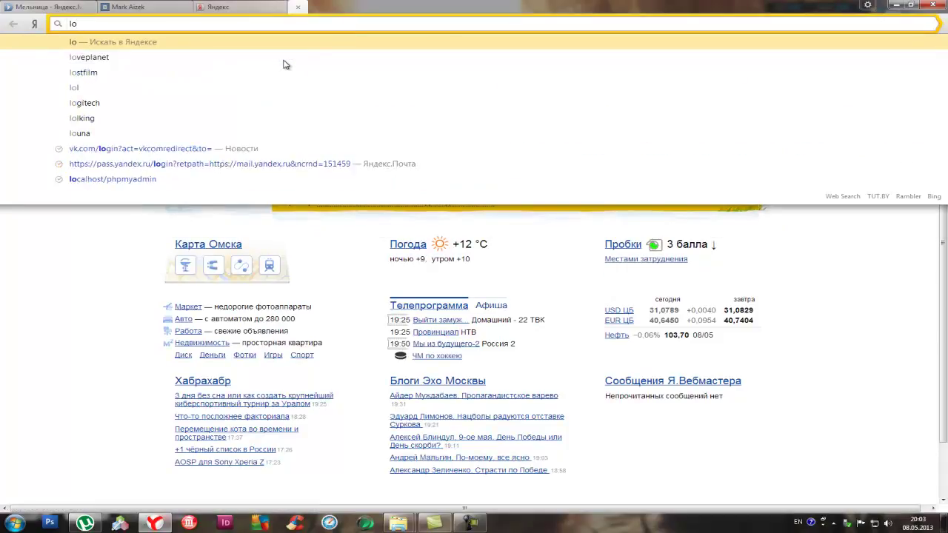
text(calhost)
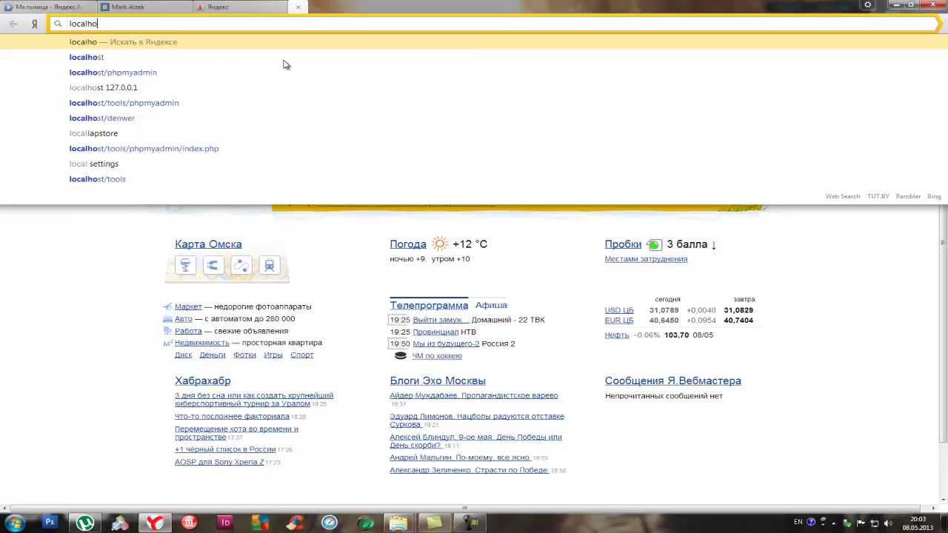
click(87, 45)
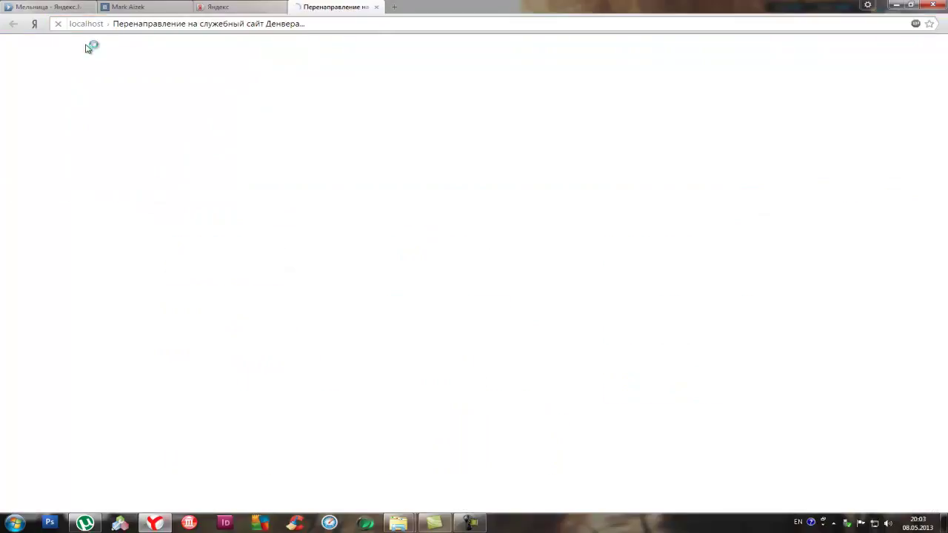
scroll(168, 56, down, 6)
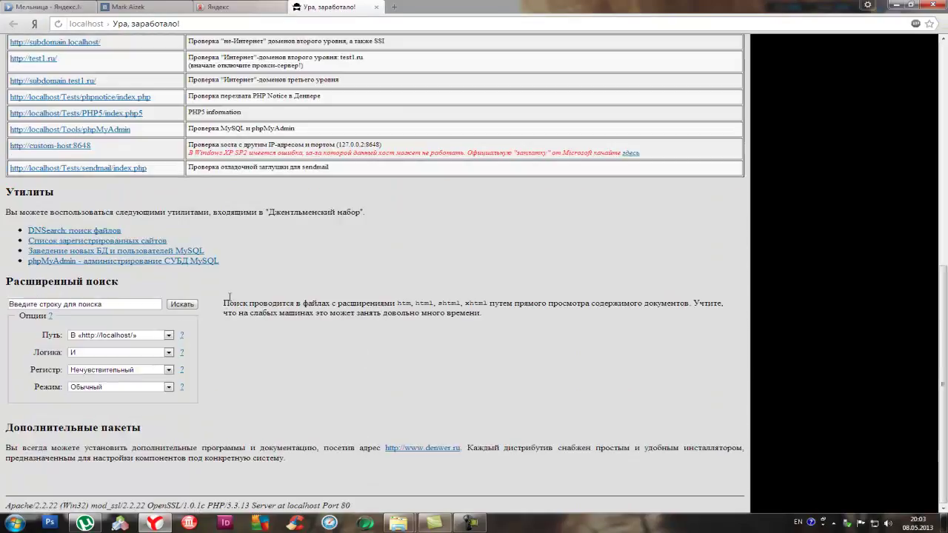
scroll(340, 166, up, 3)
click(934, 4)
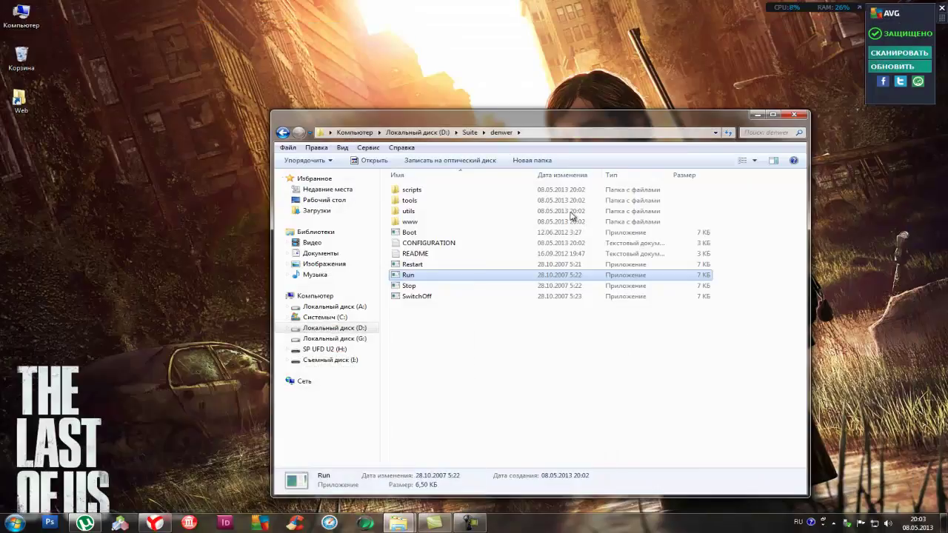
click(401, 133)
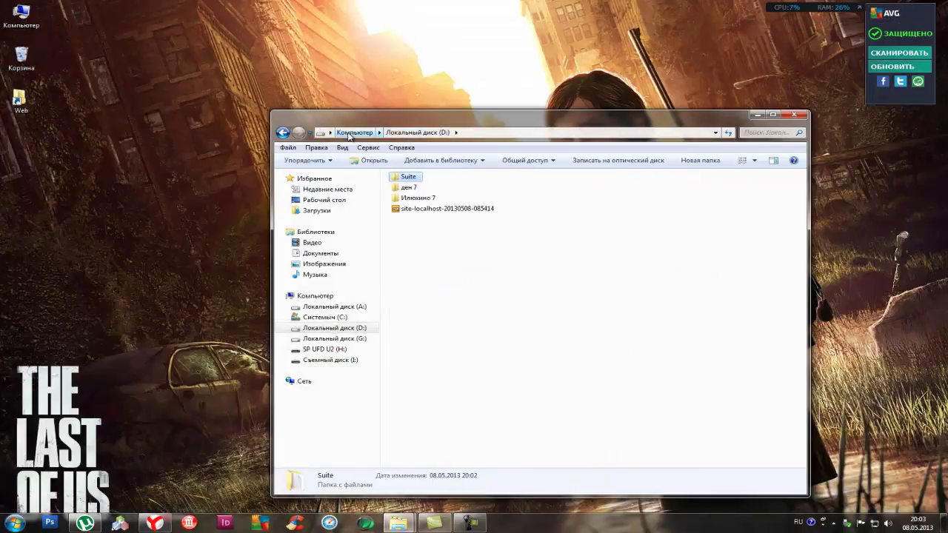
click(448, 211)
double_click(449, 210)
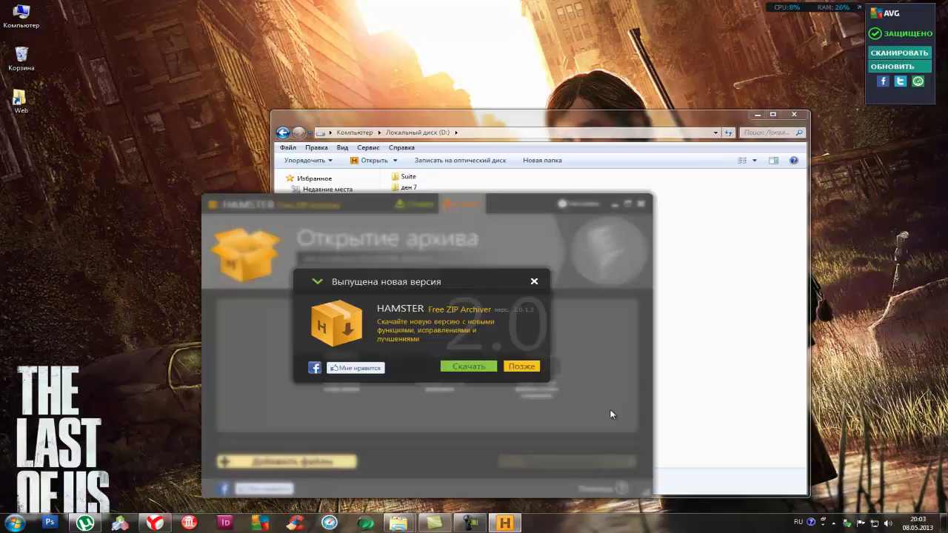
click(534, 282)
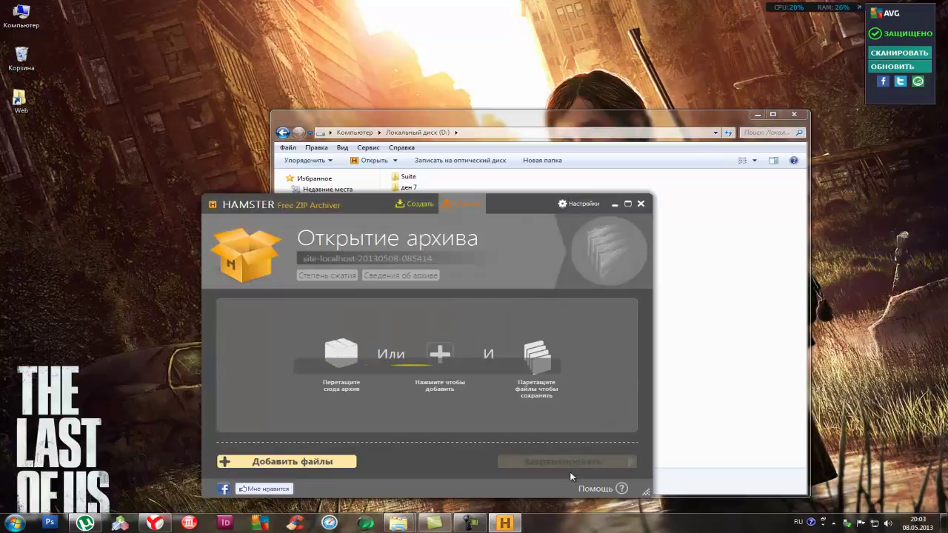
click(562, 461)
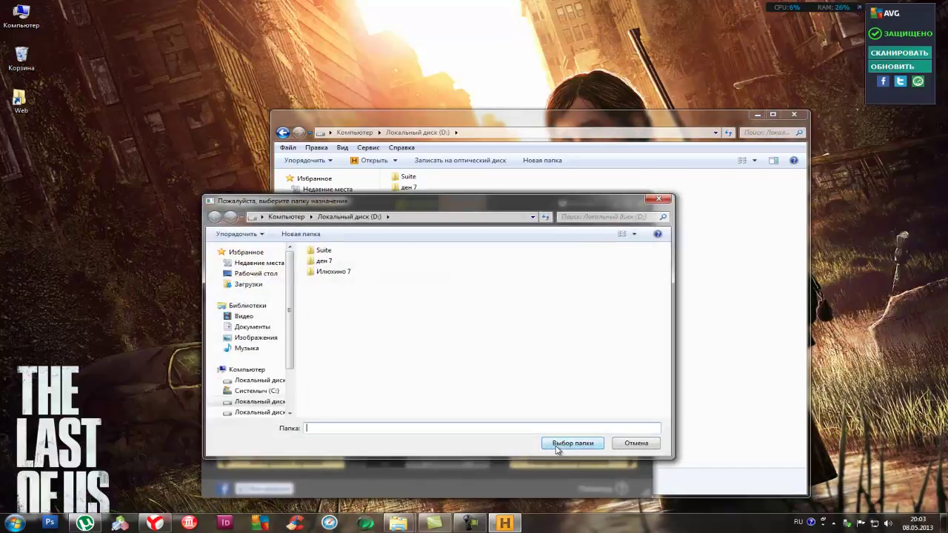
click(563, 445)
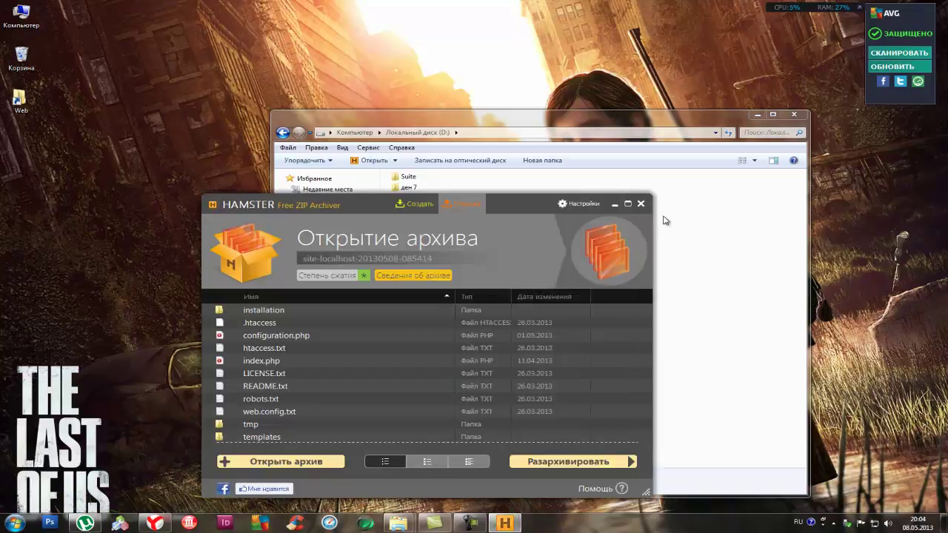
click(640, 202)
double_click(455, 220)
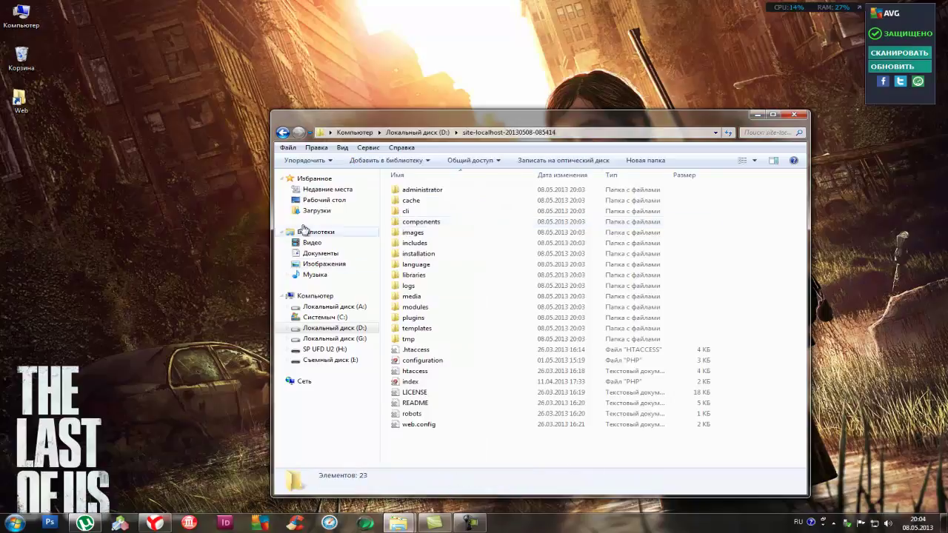
key(ctrl+a)
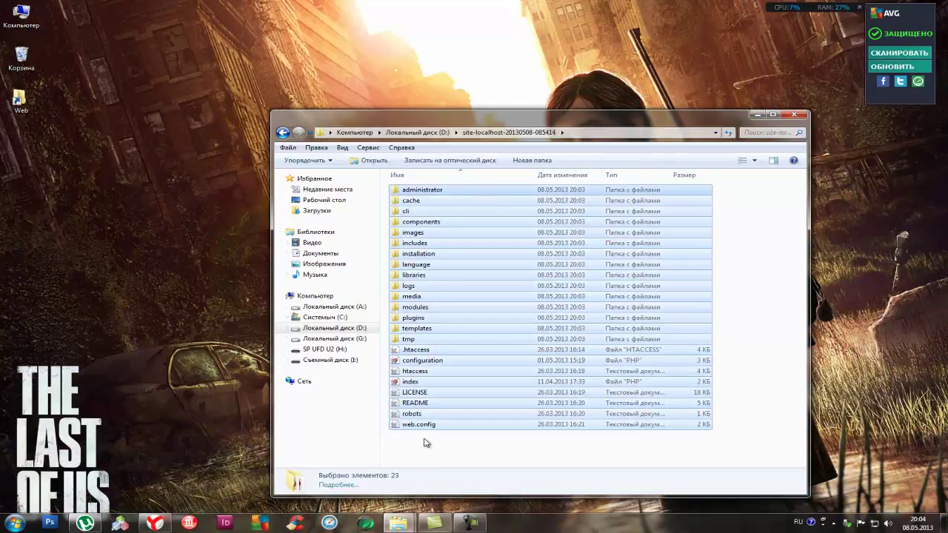
click(354, 131)
double_click(467, 222)
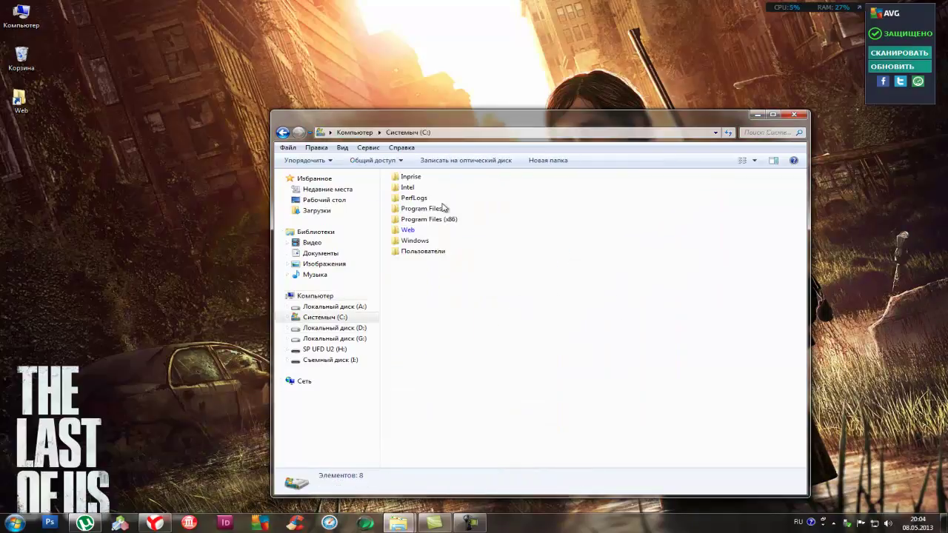
click(354, 133)
double_click(482, 190)
double_click(407, 190)
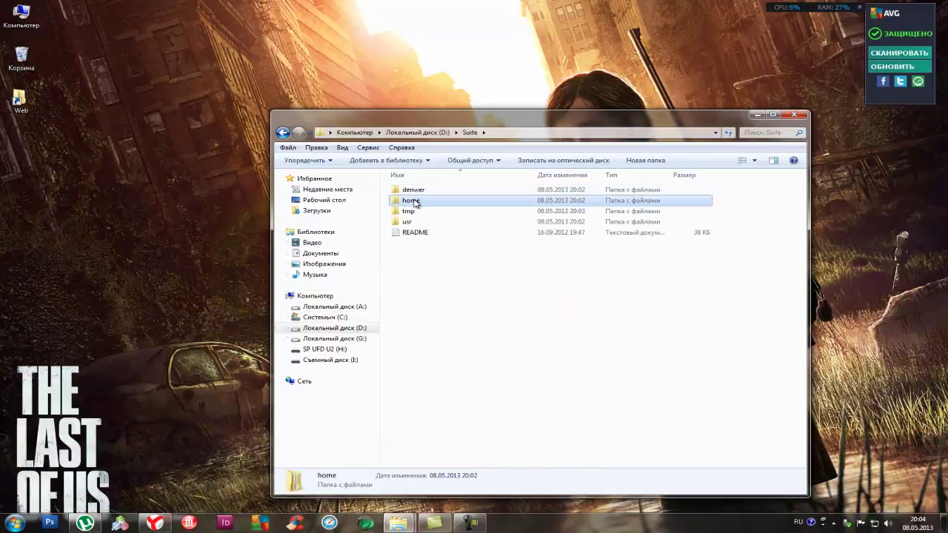
double_click(412, 200)
double_click(416, 211)
double_click(411, 221)
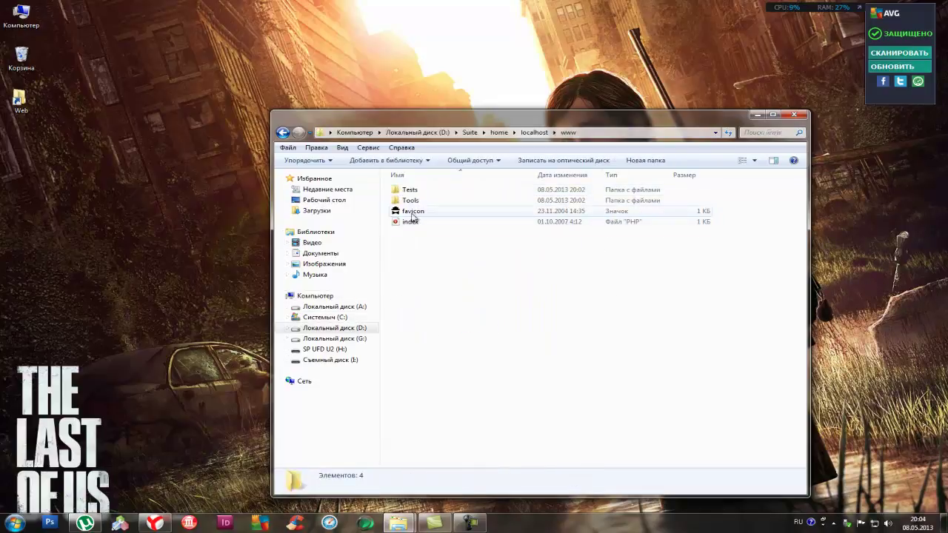
right_click(405, 257)
mouse_move(488, 379)
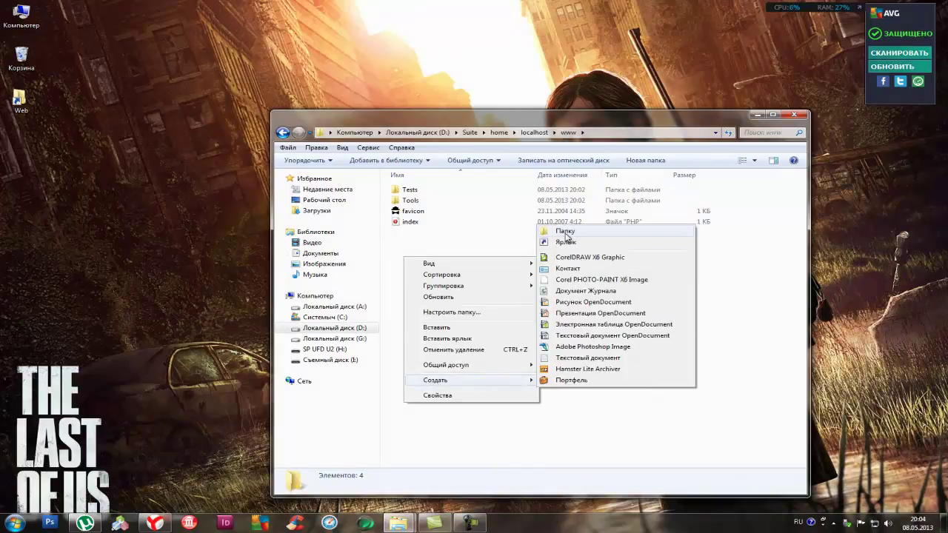
click(565, 231)
text(з)
key(alt+shift)
text(project)
key(Return)
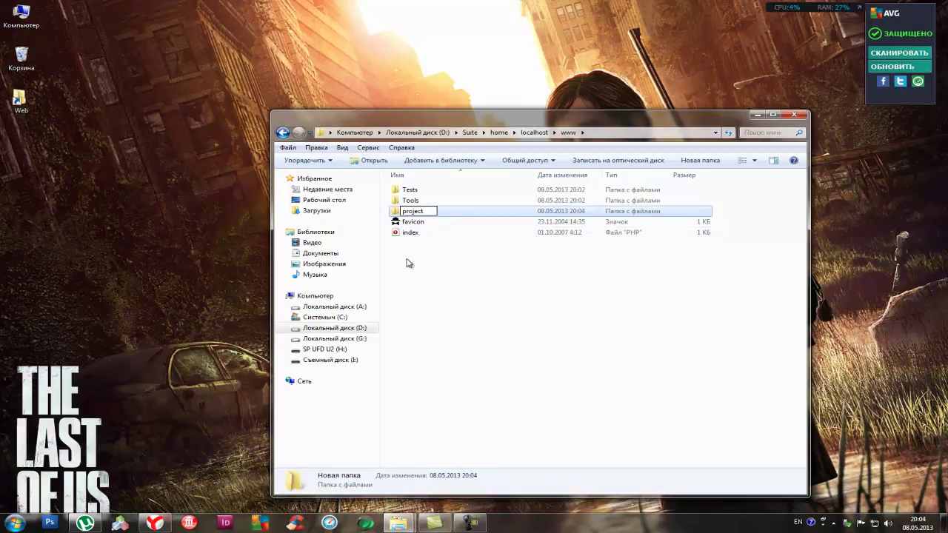
Paste the copied site files into the project folder
key(Return)
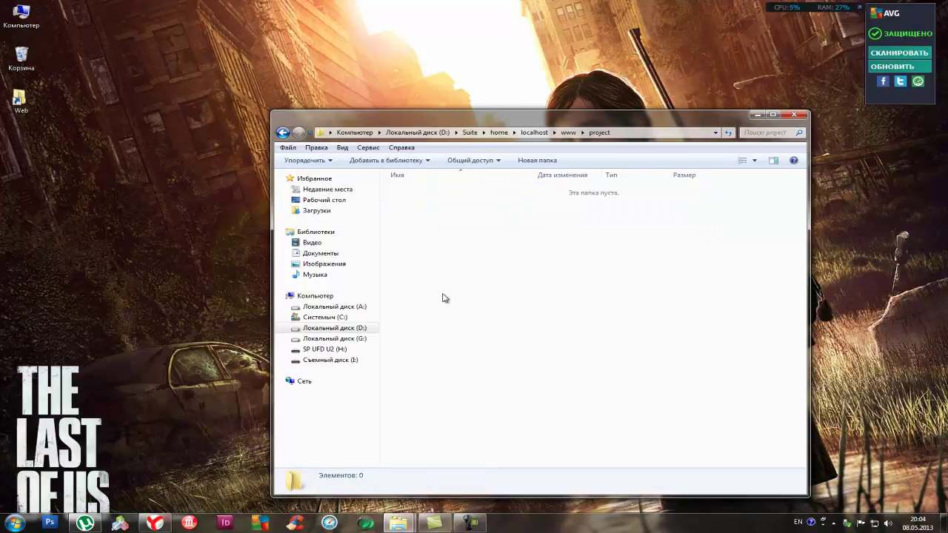
key(ctrl+v)
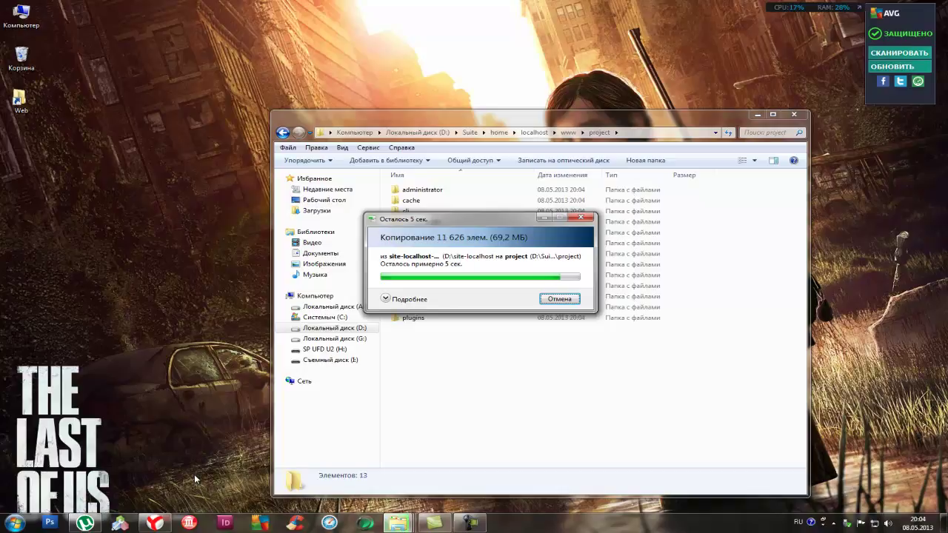
key(alt+shift)
key(ctrl+a)
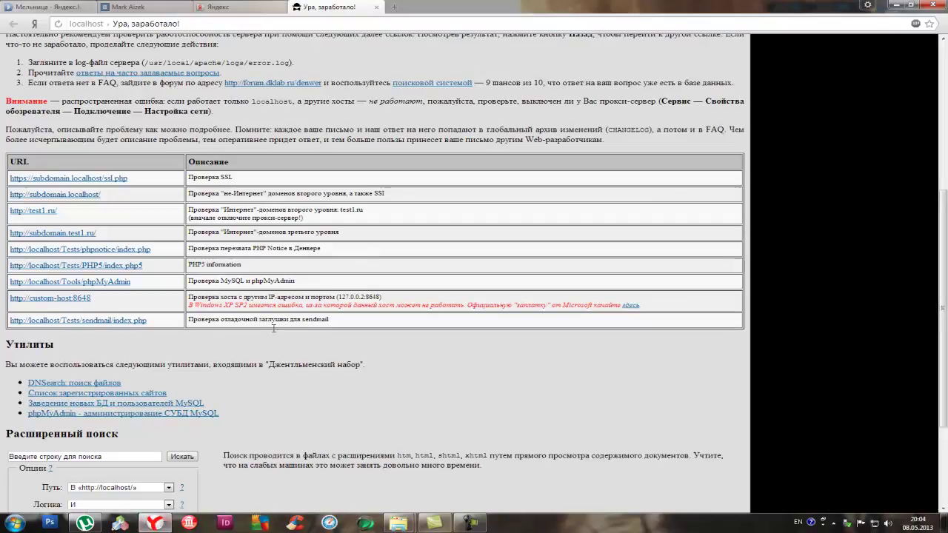
Enter localhost/project/installation in the browser address bar
click(298, 28)
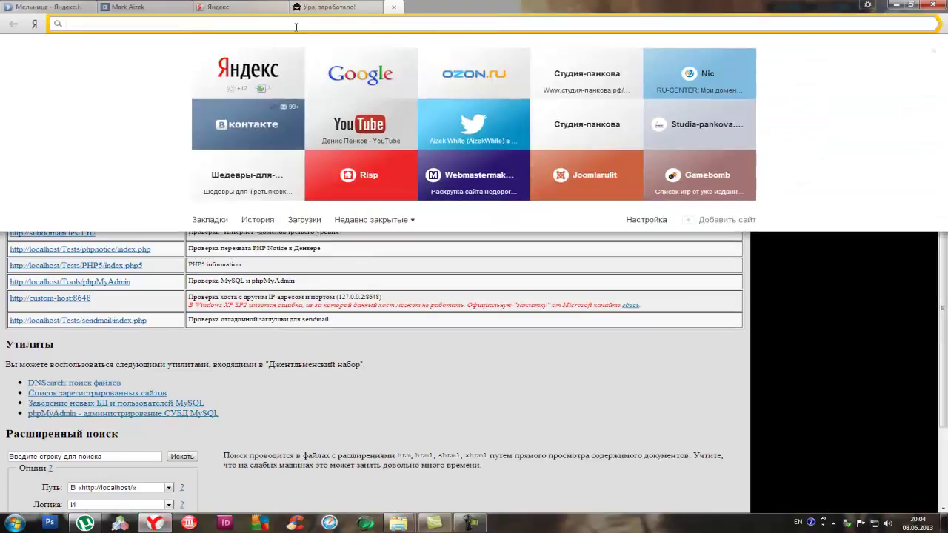
text(localhost)
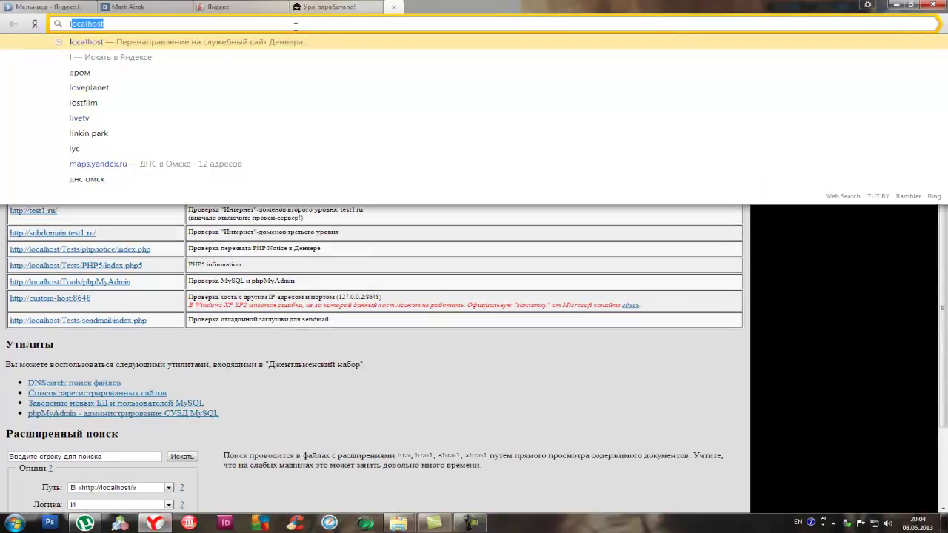
text(/proje)
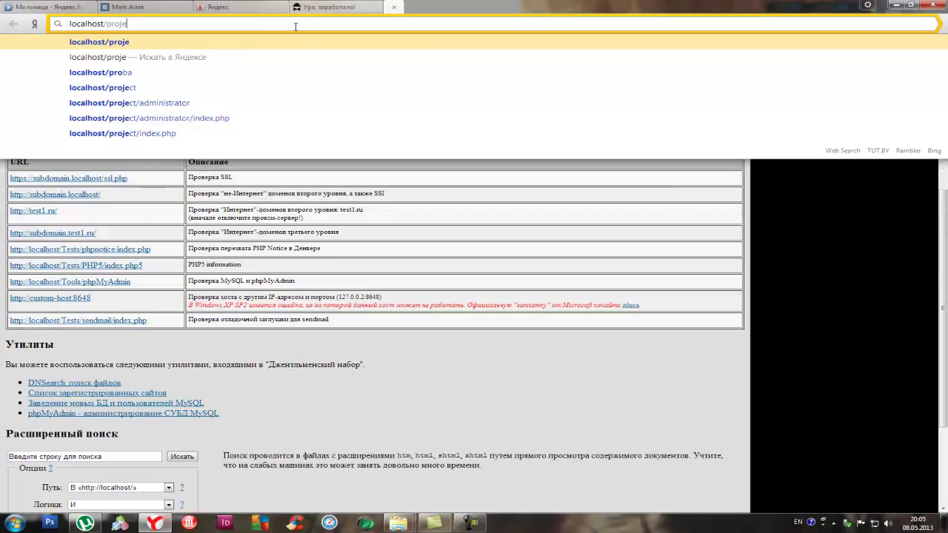
text(ct/)
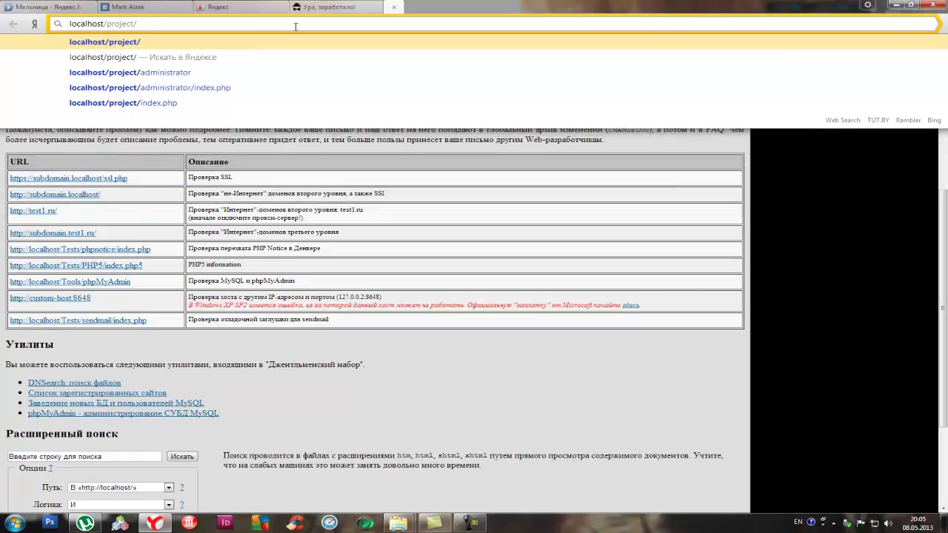
text(inst)
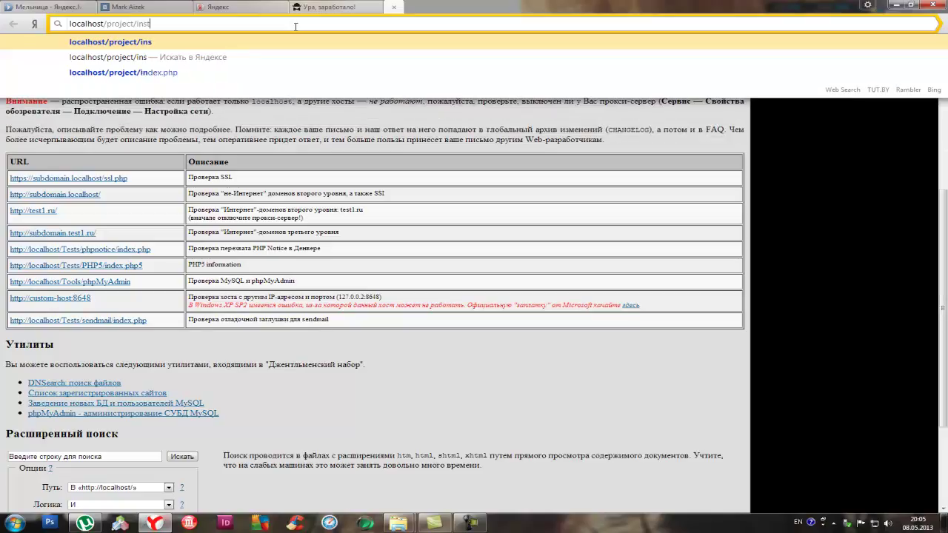
text(allat)
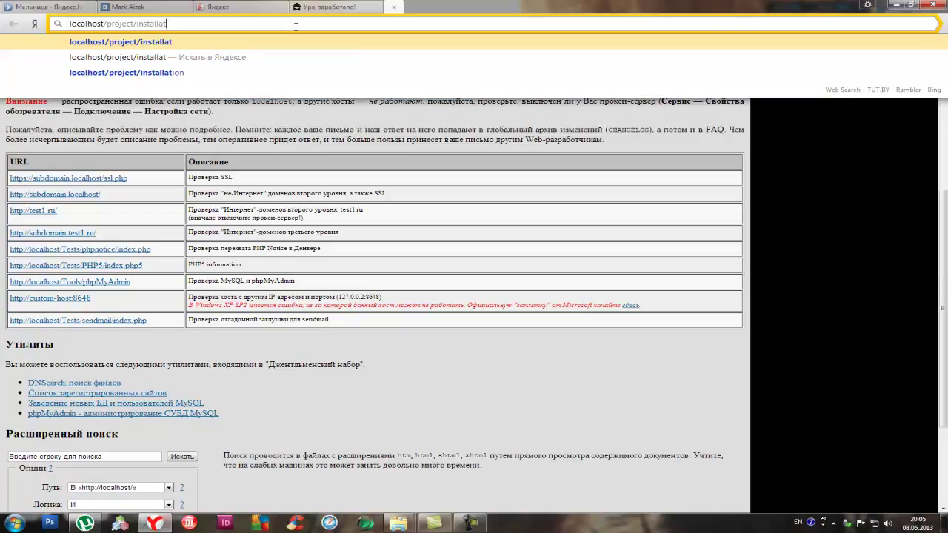
text(ion)
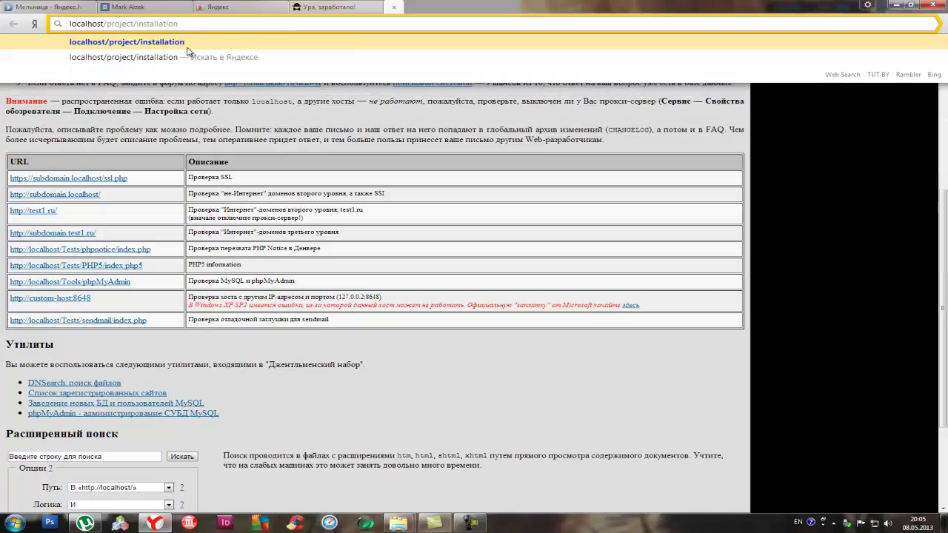
click(186, 44)
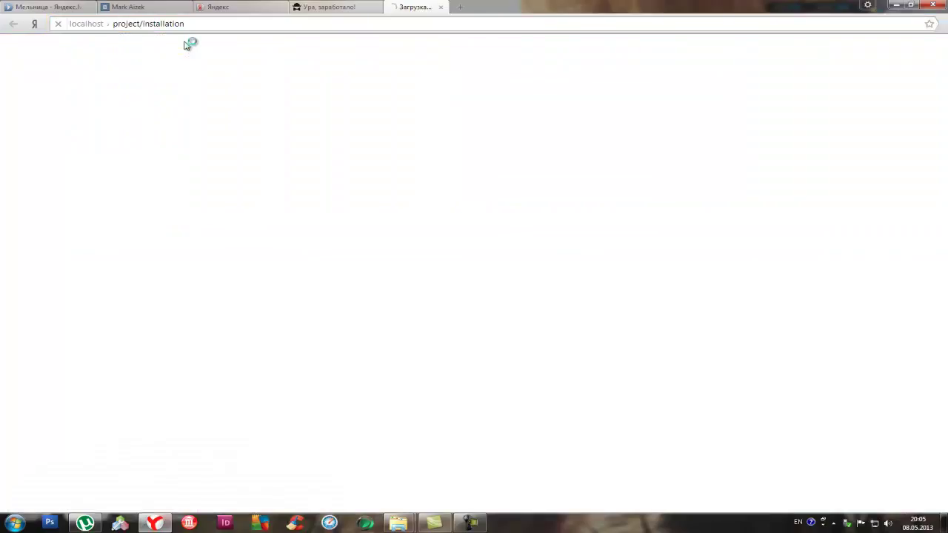
click(315, 8)
click(426, 9)
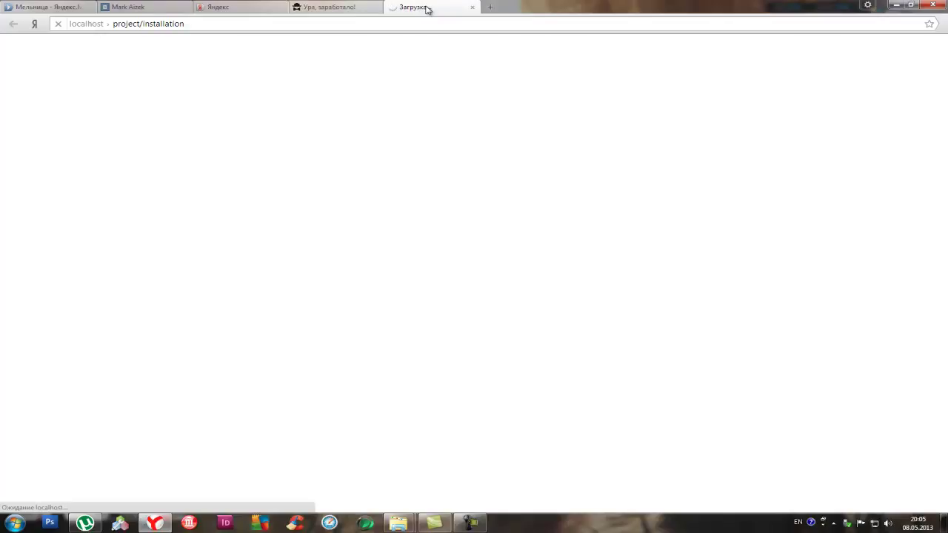
mouse_move(400, 522)
click(466, 474)
click(417, 4)
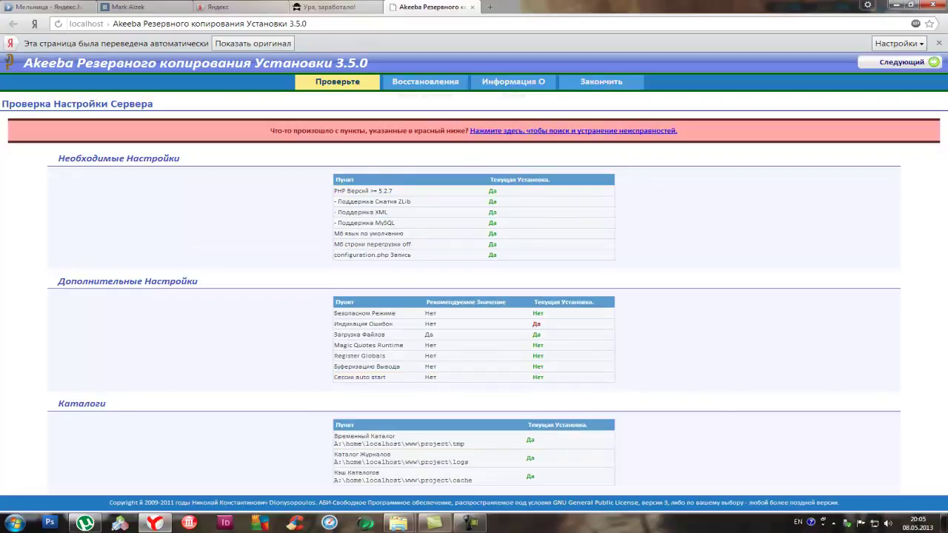
click(894, 68)
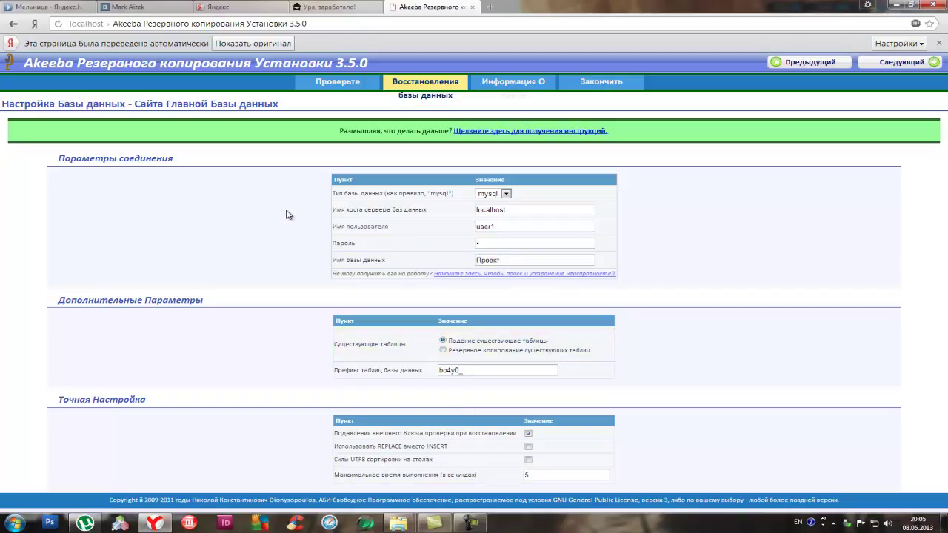
click(334, 6)
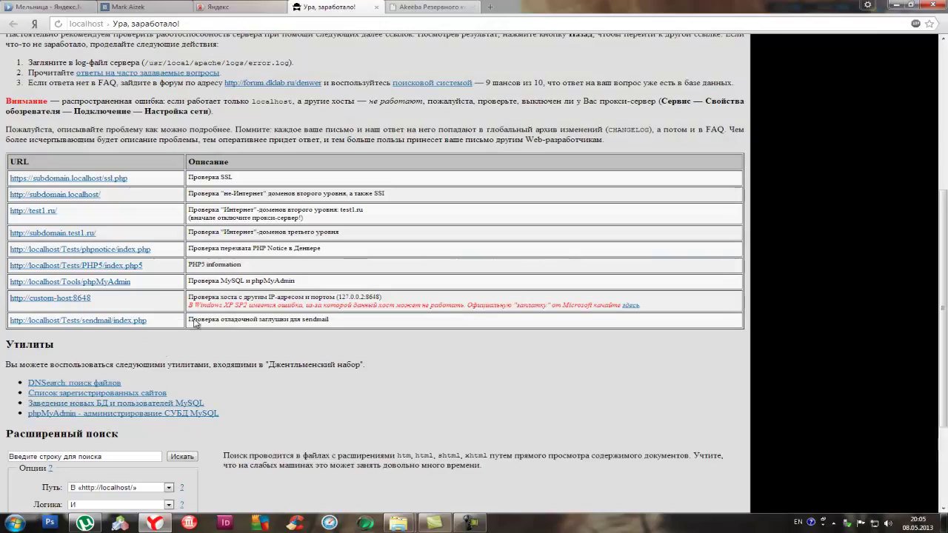
Create a database named project in phpMyAdmin
click(148, 413)
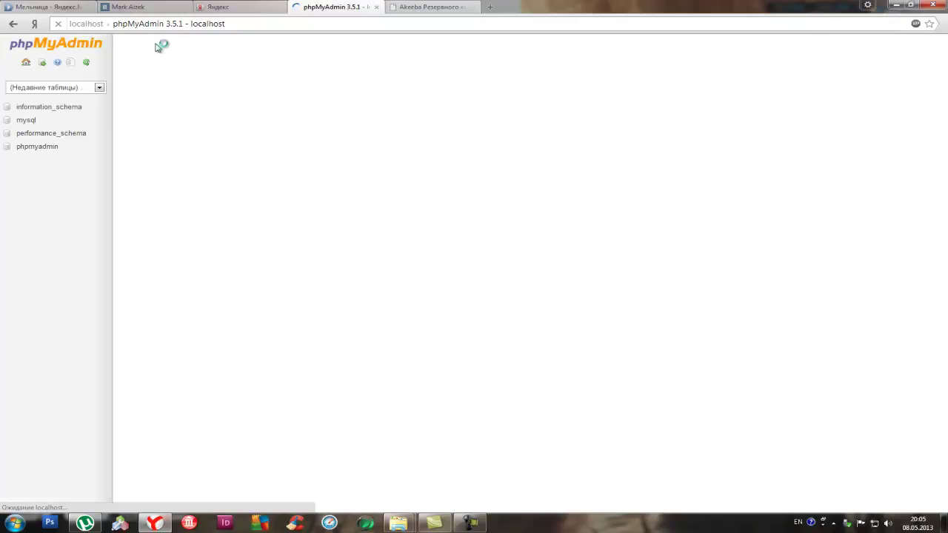
click(177, 56)
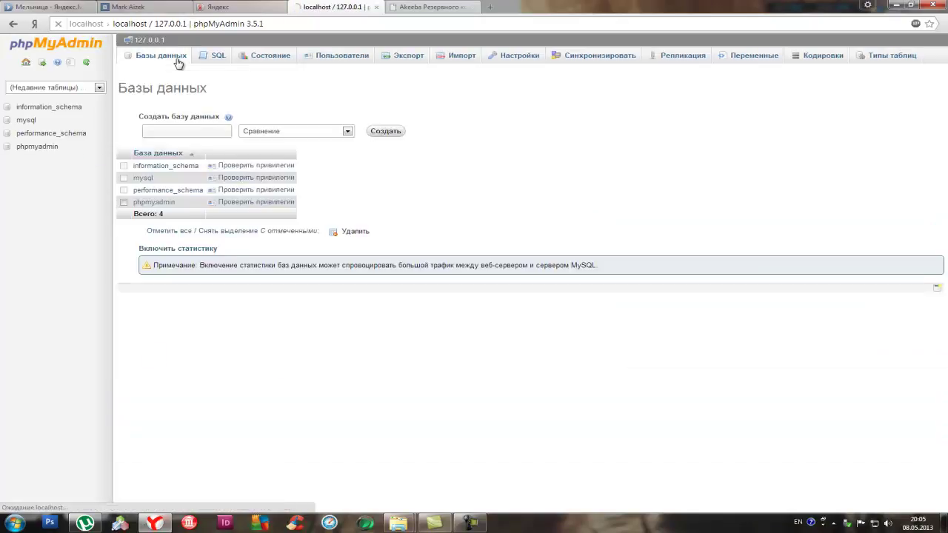
click(201, 131)
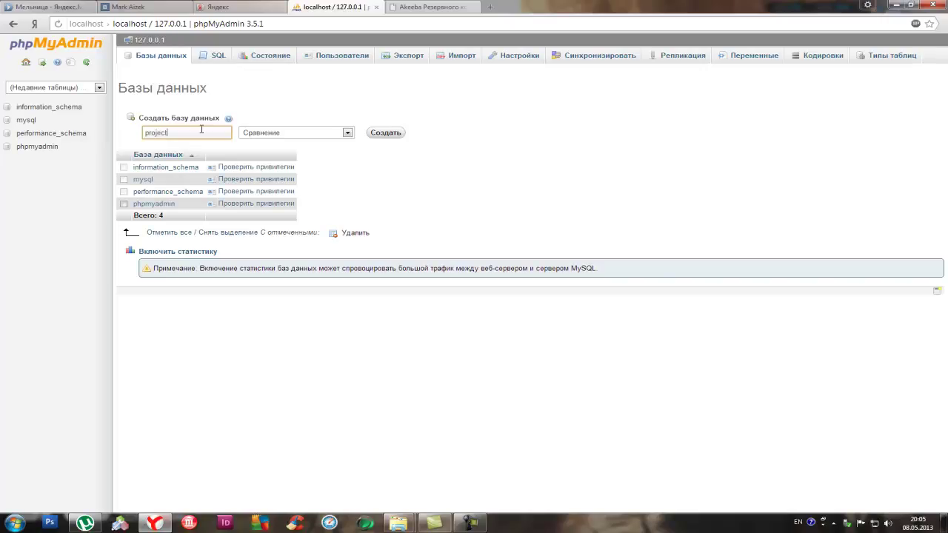
click(379, 132)
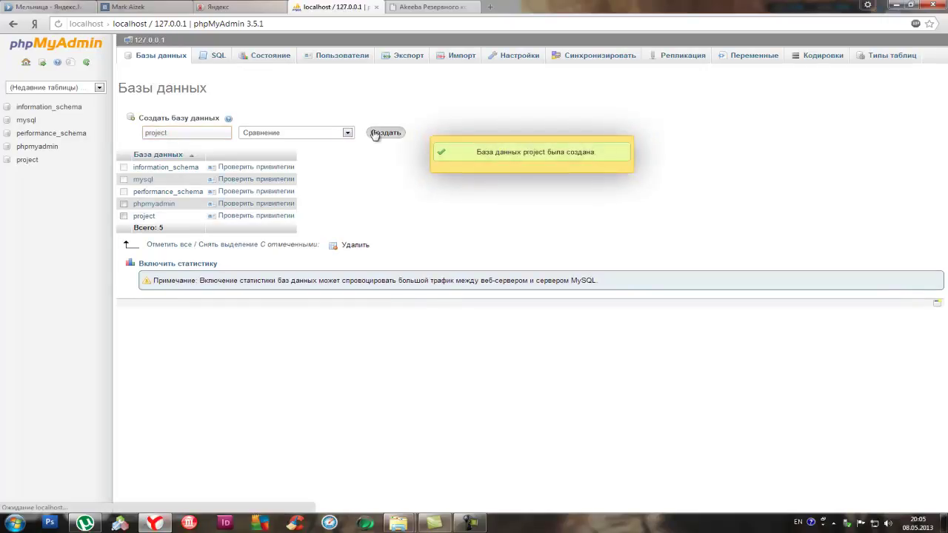
click(24, 159)
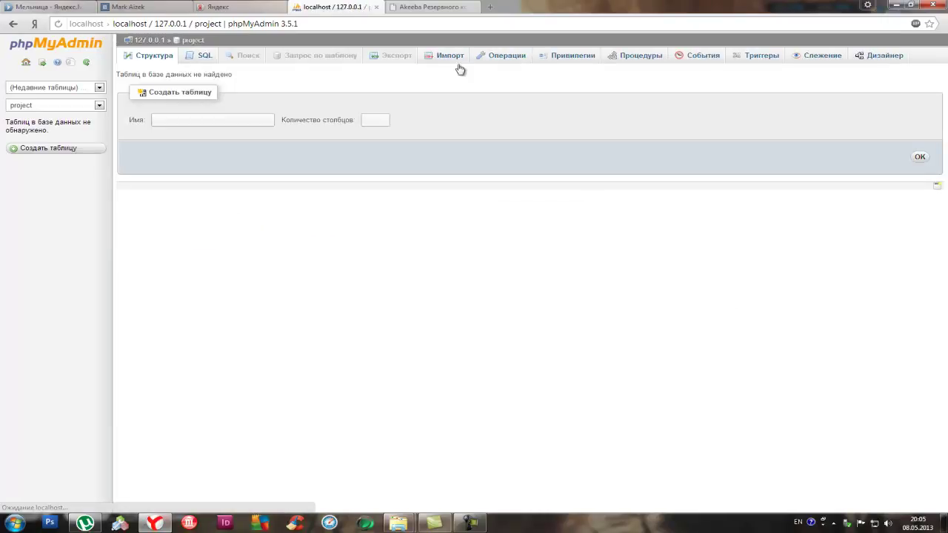
Add user user1@localhost with a password and all privileges on project, then return to Akeeba
click(556, 57)
click(184, 195)
click(543, 226)
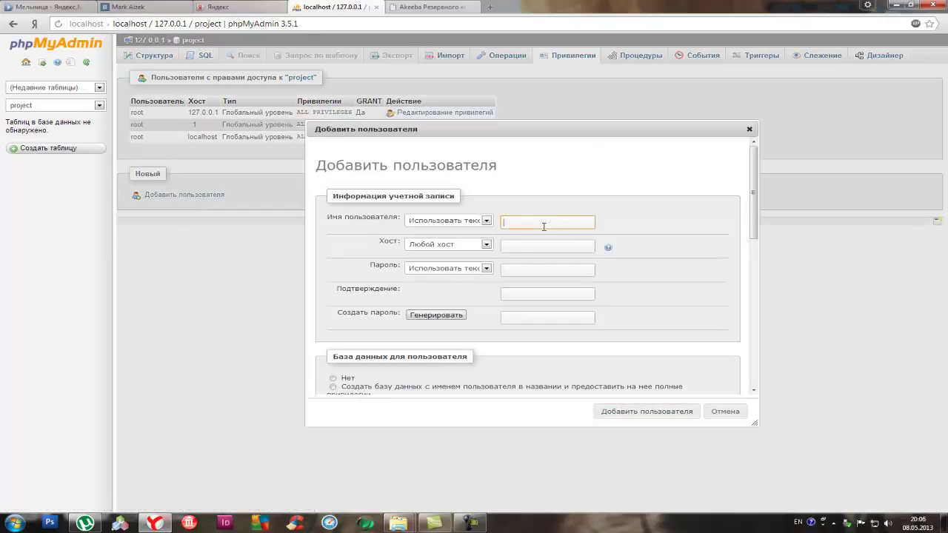
text(user1)
click(531, 248)
click(519, 268)
click(516, 290)
text(1)
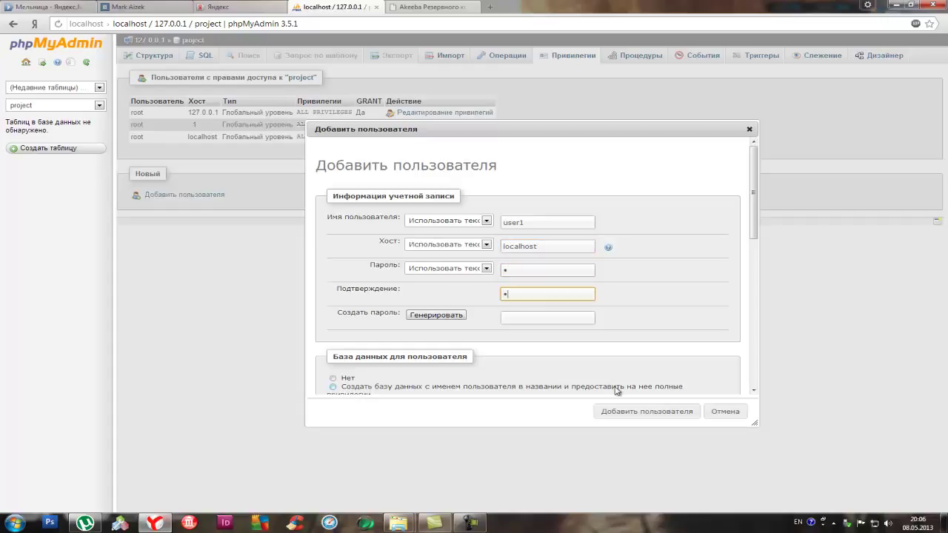
scroll(444, 333, down, 2)
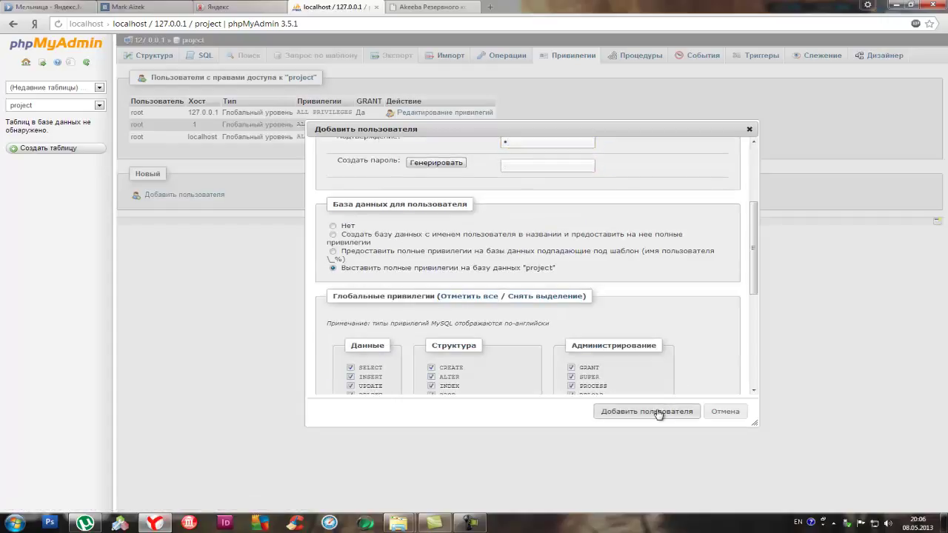
click(659, 411)
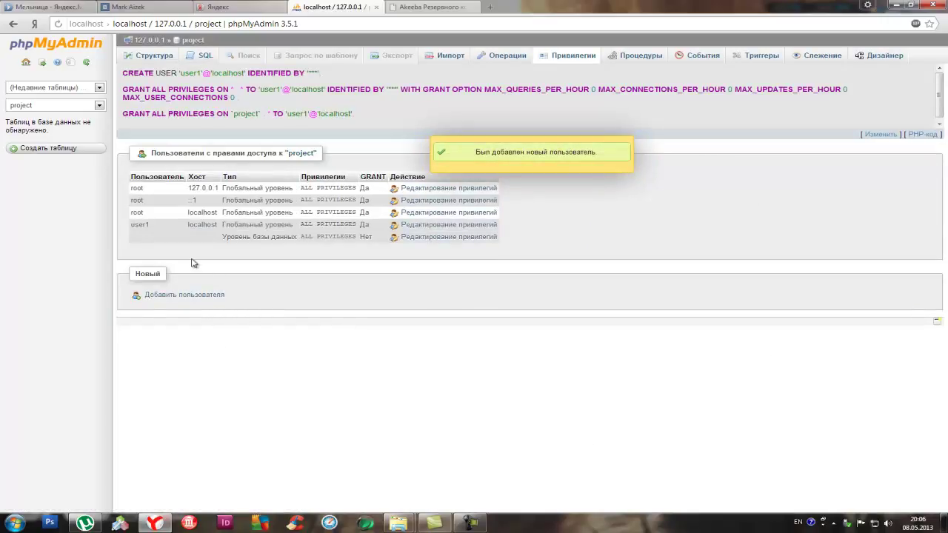
click(426, 7)
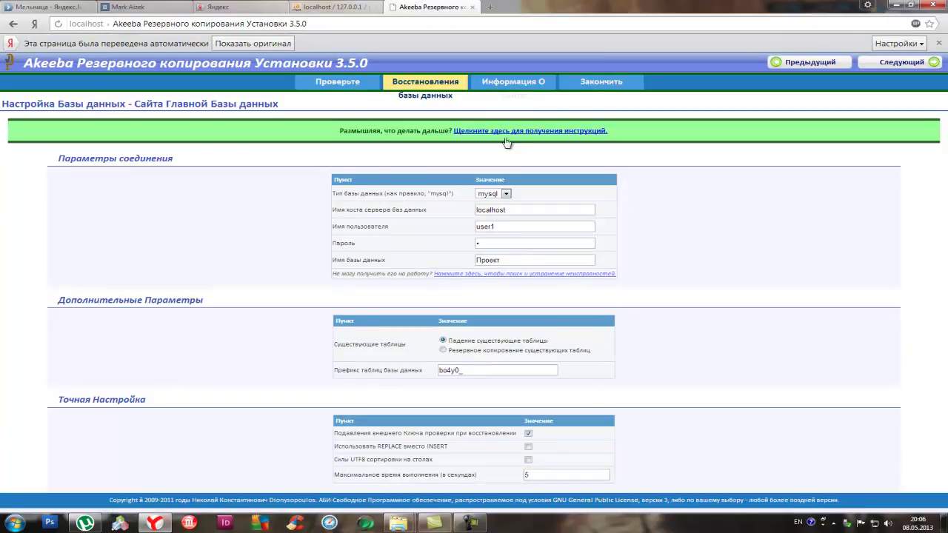
Restore the site database (508.72 KB) and continue to the Site Setup step
click(279, 43)
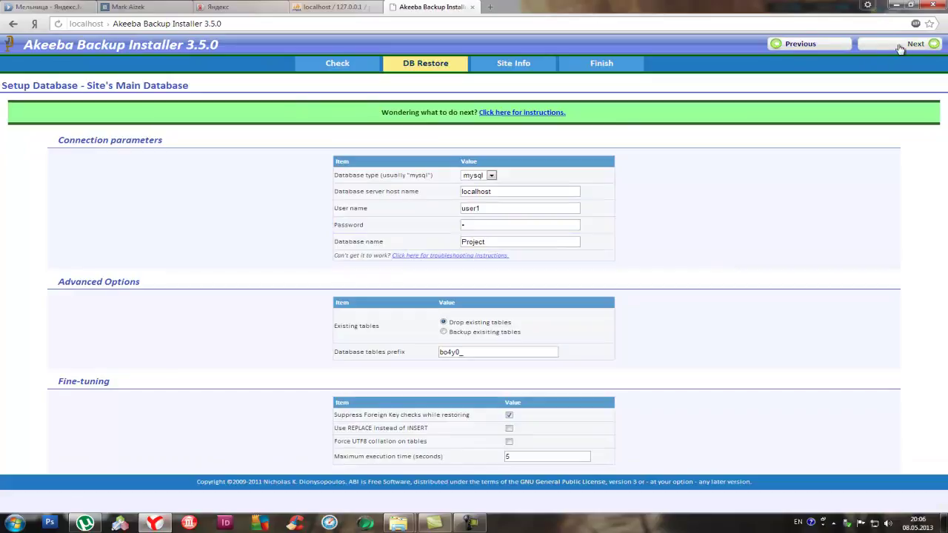
click(898, 46)
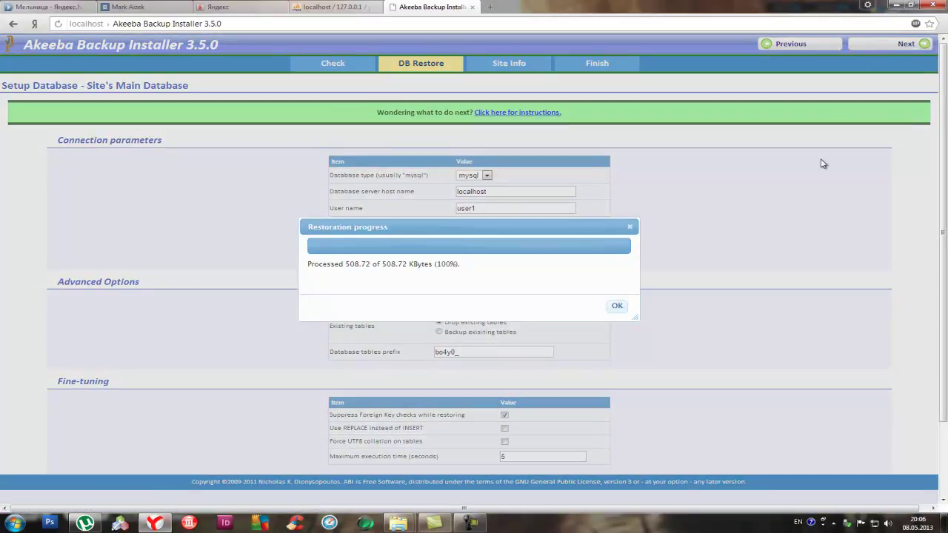
click(622, 305)
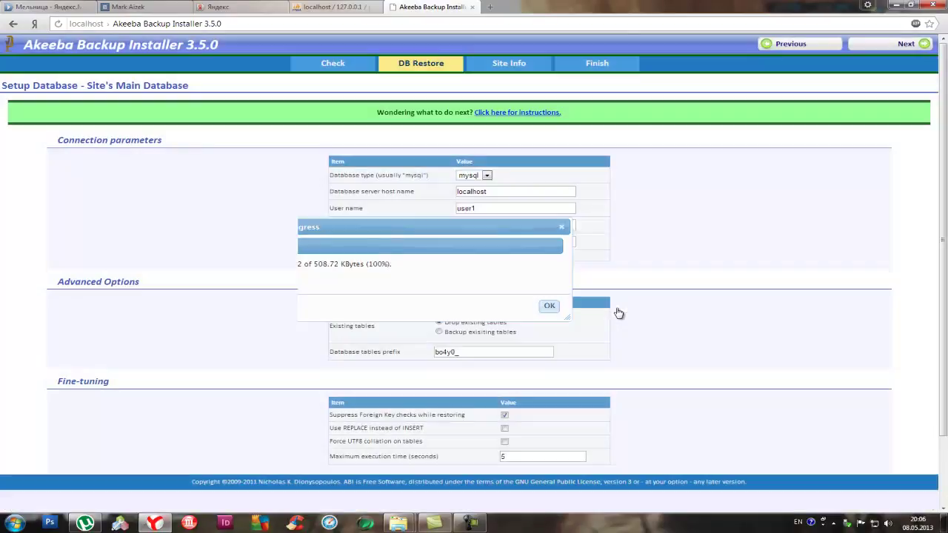
click(917, 46)
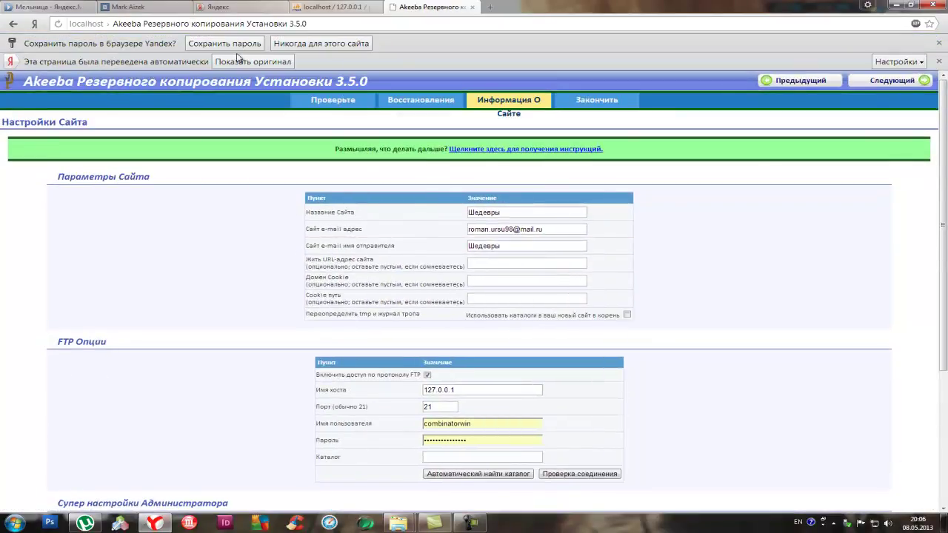
Dismiss the translate and password-saving bars and clear the old FTP username
click(279, 65)
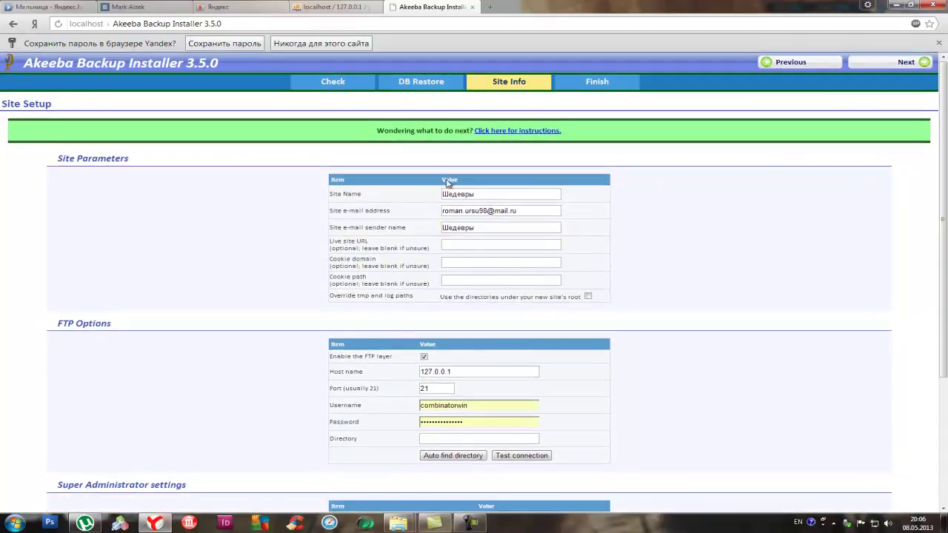
click(226, 45)
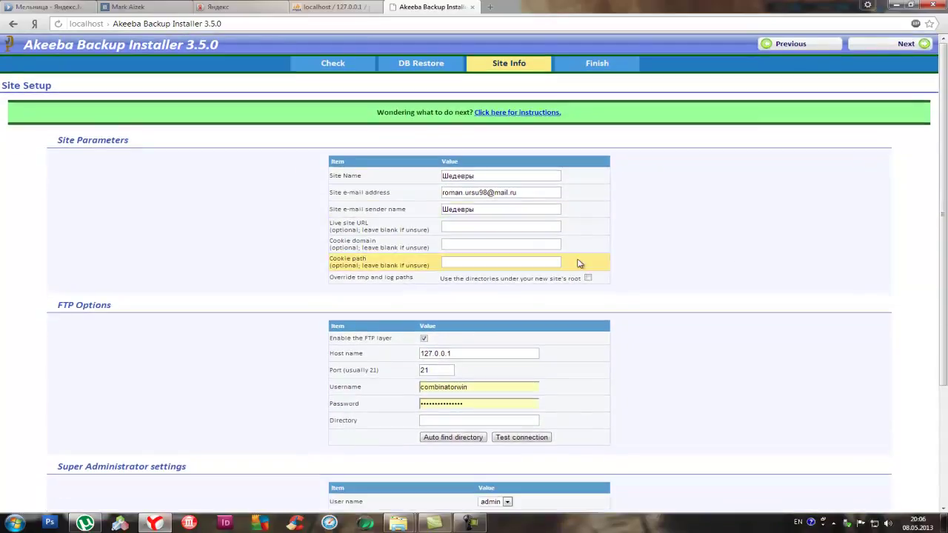
double_click(485, 386)
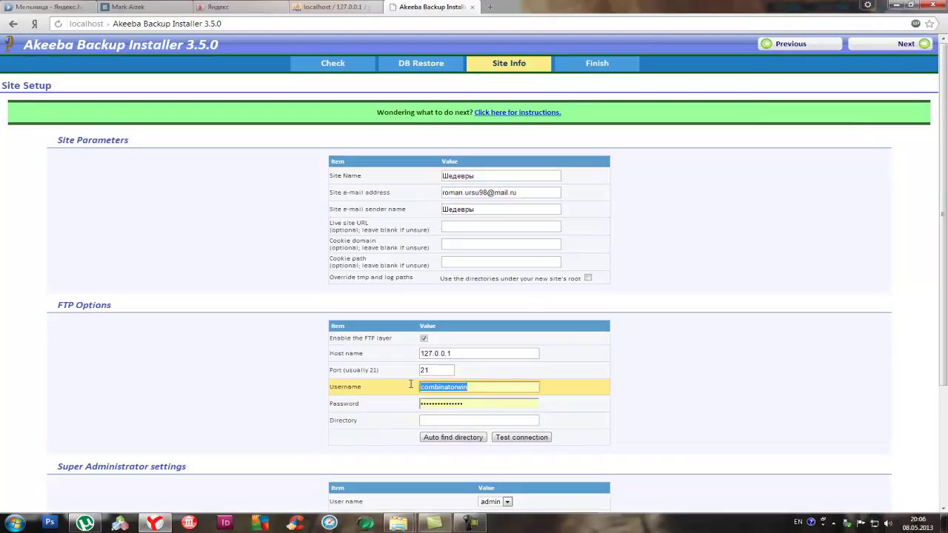
key(BackSpace)
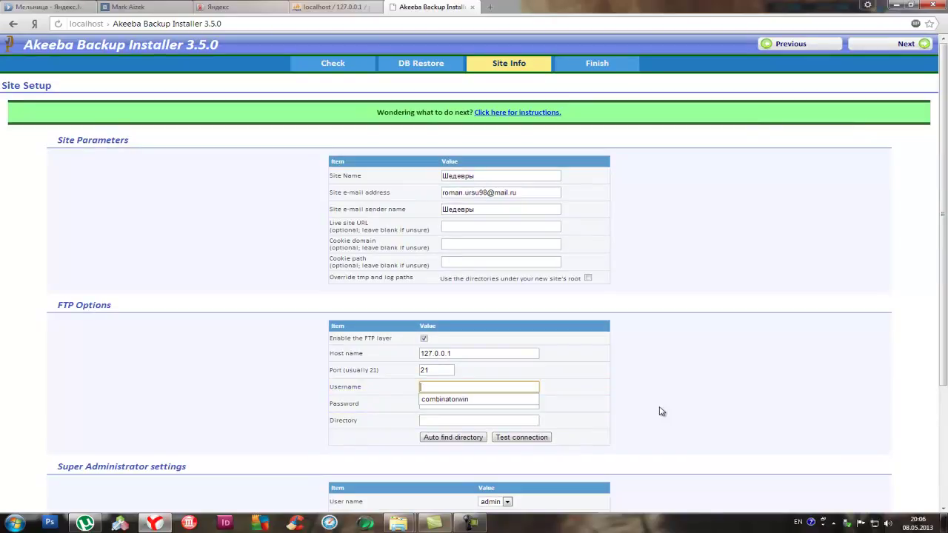
Enter the new FTP username and password and submit the site setup
text(identity)
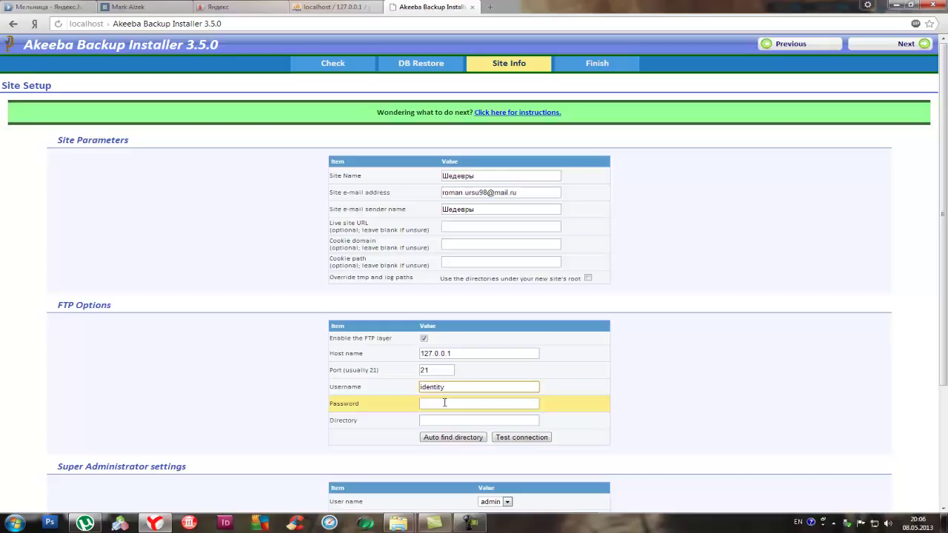
drag(456, 386, 377, 387)
text(d)
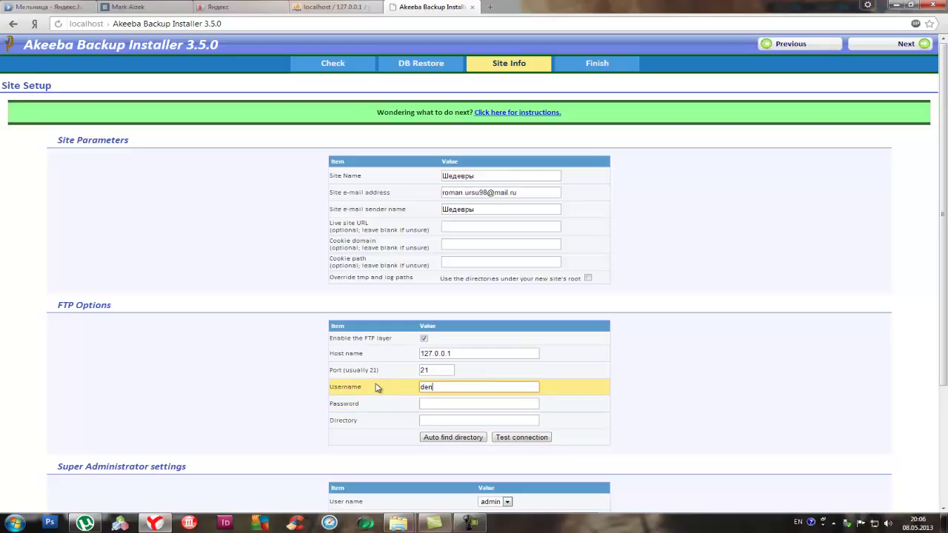
click(450, 402)
text(1)
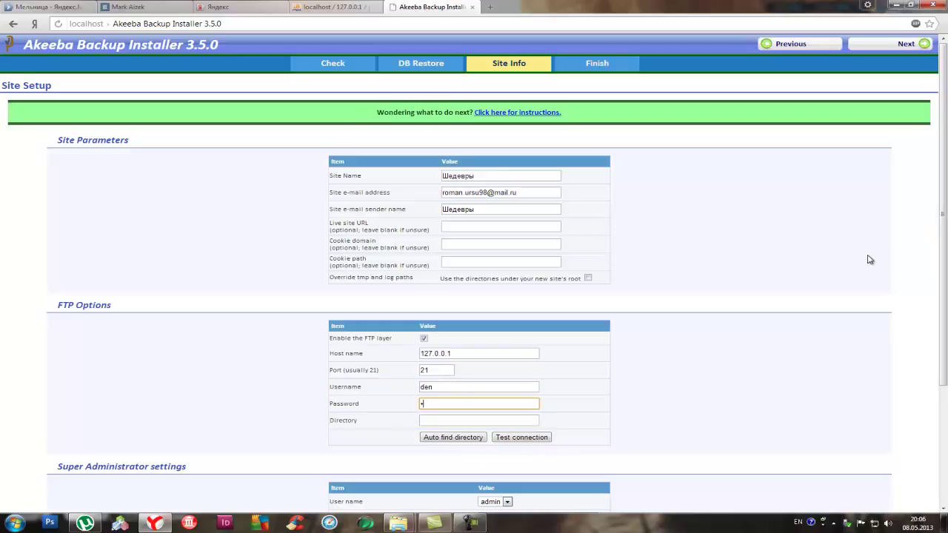
click(905, 45)
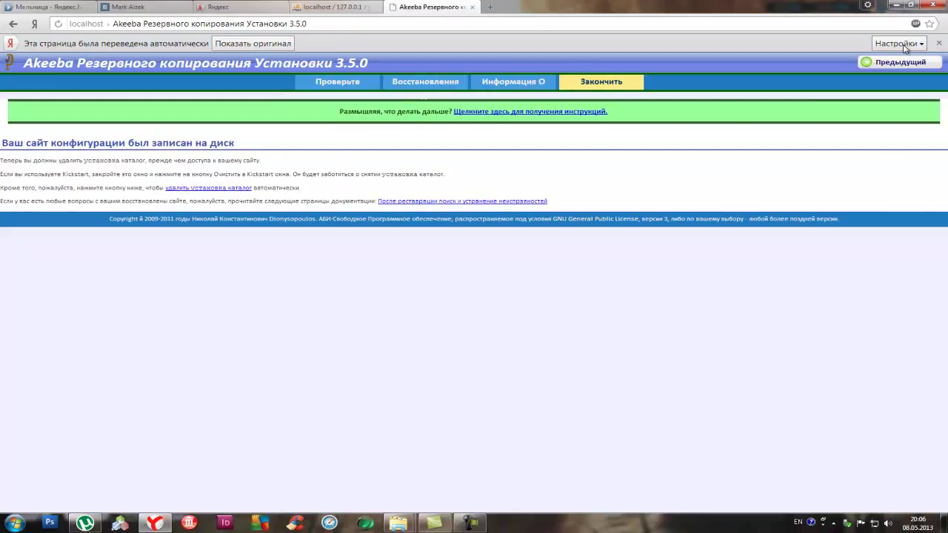
Delete the installation directory and confirm to load the restored site's homepage
click(214, 189)
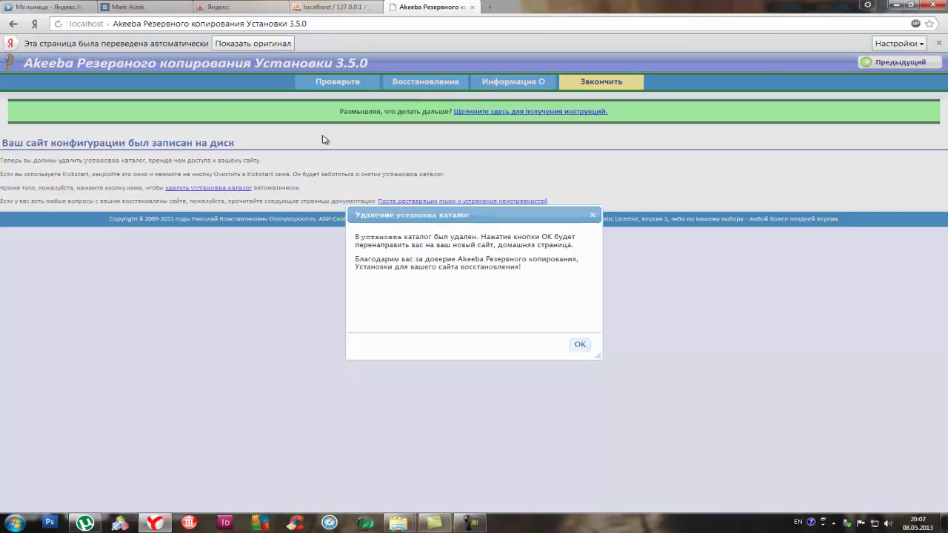
click(581, 345)
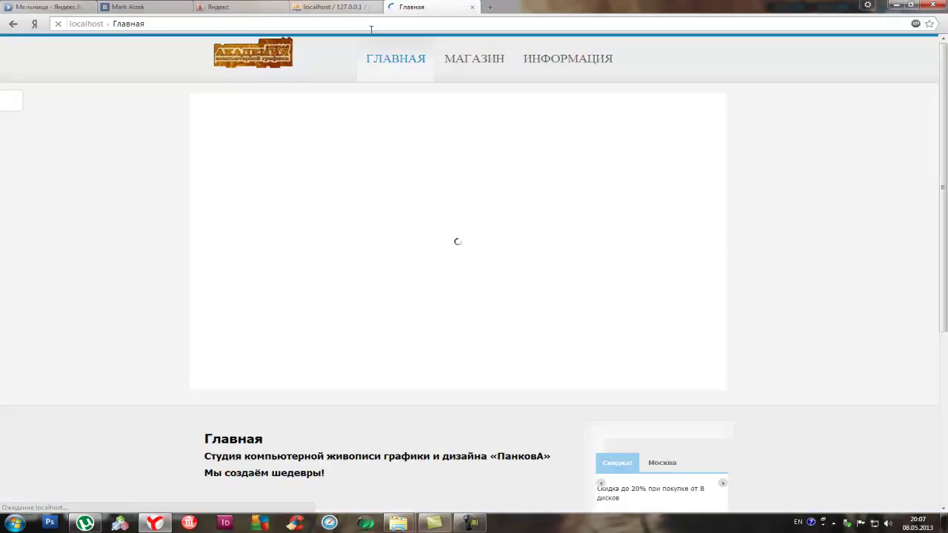
scroll(637, 250, down, 4)
scroll(645, 268, up, 4)
scroll(732, 311, down, 2)
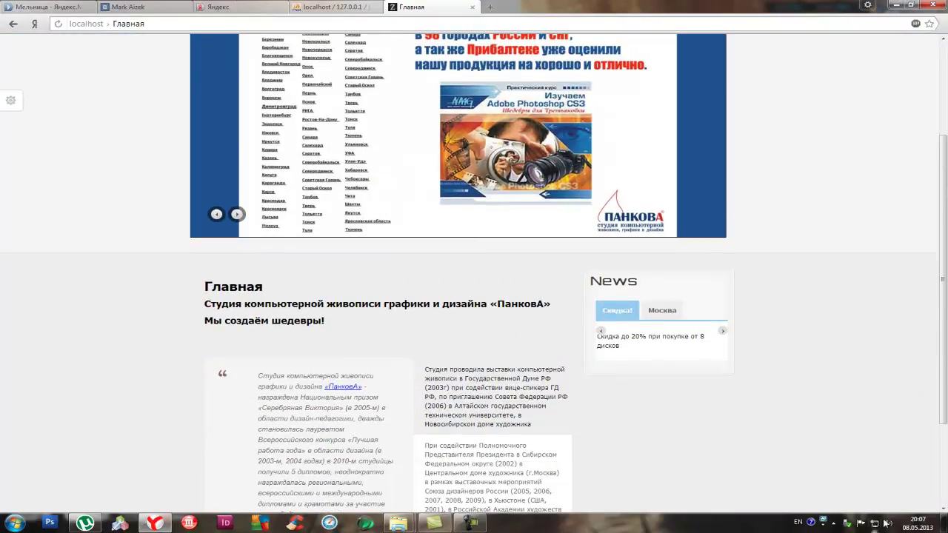
click(471, 523)
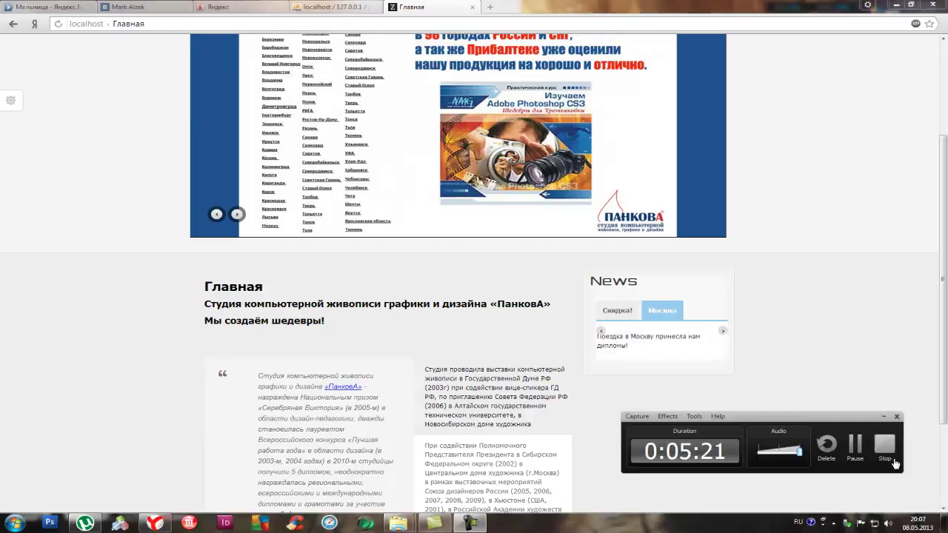